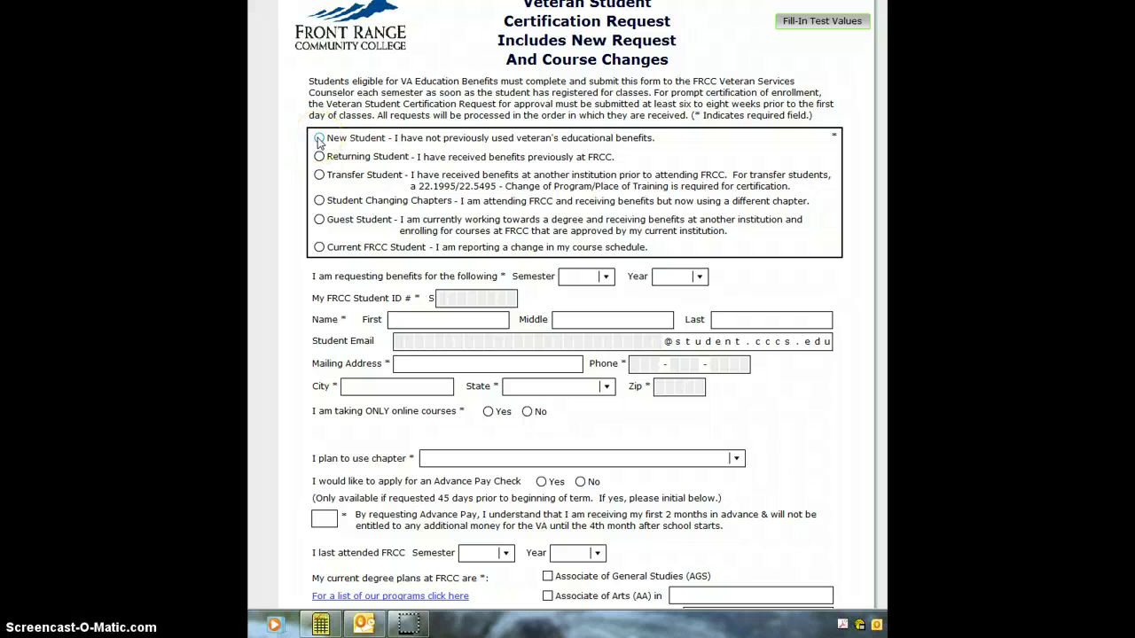
Step: Select New Student as the request type at the top of the certification form
{"action": "left_click", "coordinate": [318, 157]}
{"action": "left_click", "coordinate": [319, 176]}
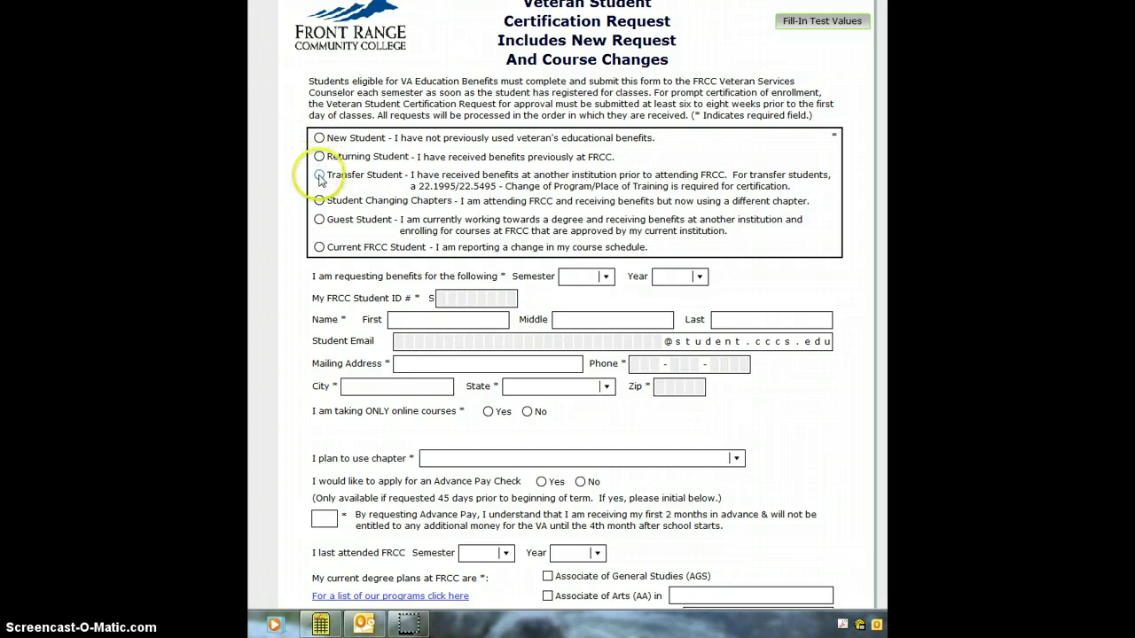
{"action": "left_click", "coordinate": [321, 202]}
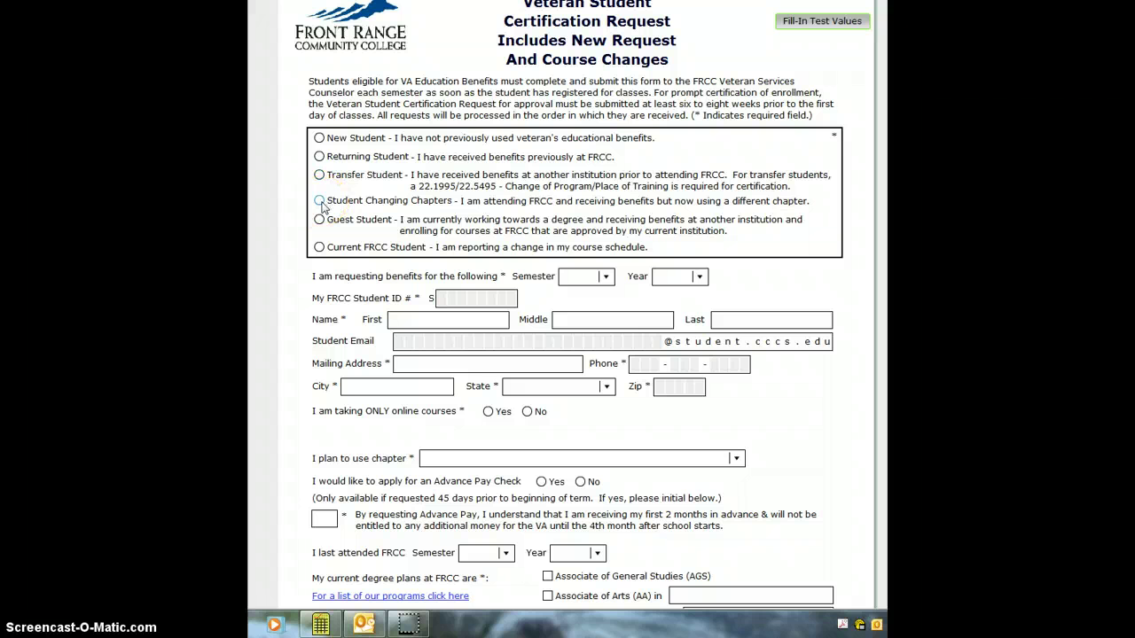
{"action": "left_click", "coordinate": [320, 221]}
{"action": "left_click", "coordinate": [320, 248]}
{"action": "left_click", "coordinate": [319, 138]}
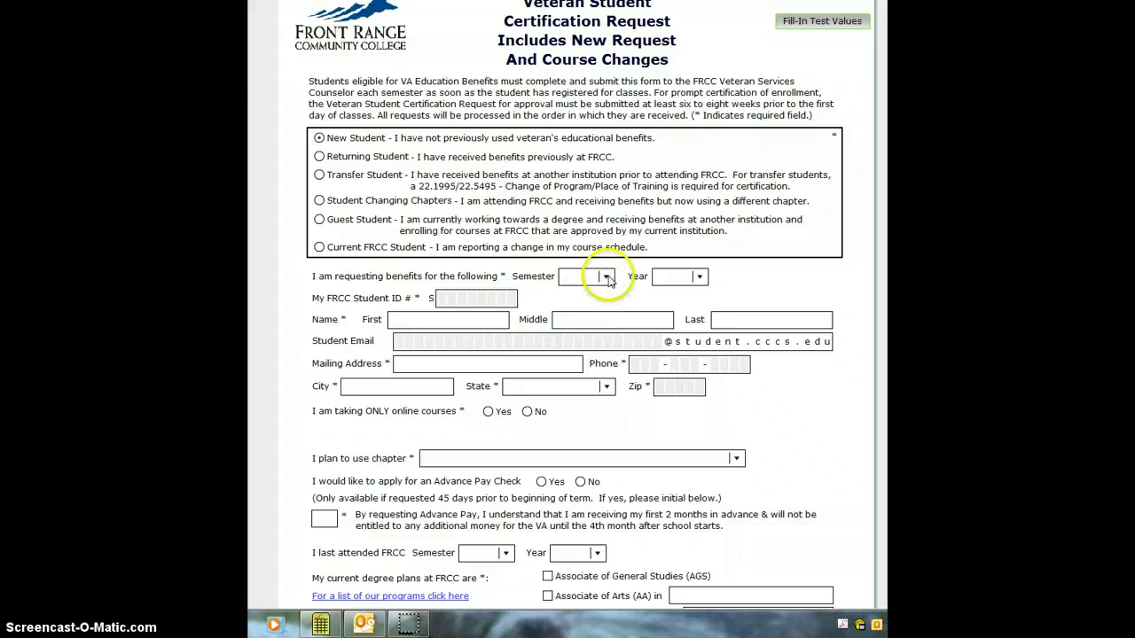
Step: Choose Summer 2013 as the semester and year for the benefits request
{"action": "left_click", "coordinate": [606, 277]}
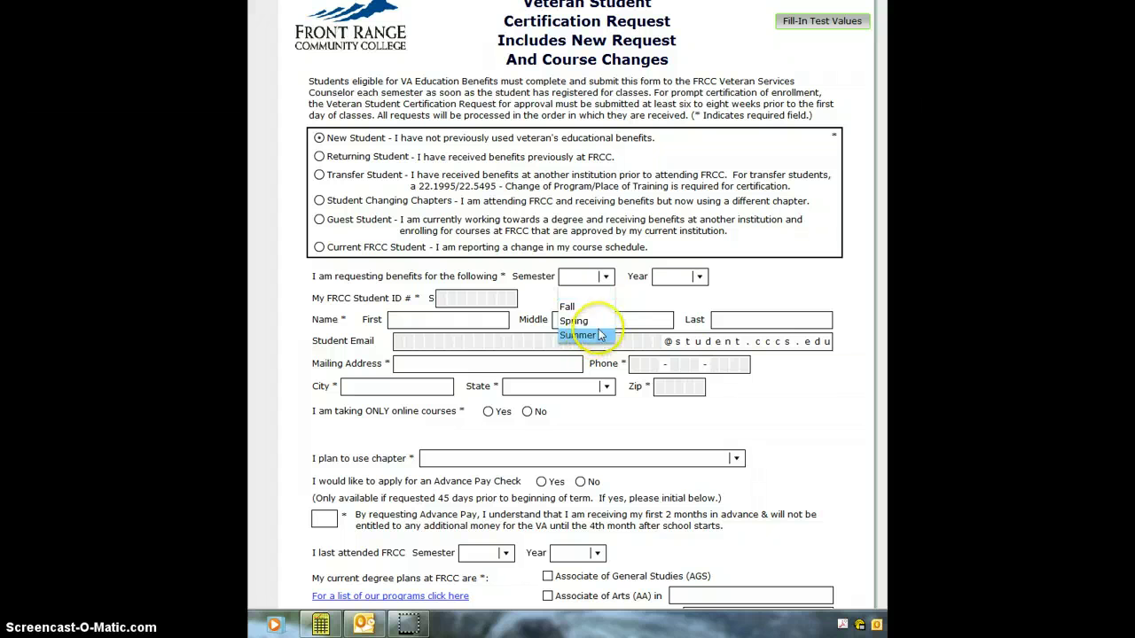
{"action": "left_click", "coordinate": [599, 335]}
{"action": "left_click", "coordinate": [700, 276]}
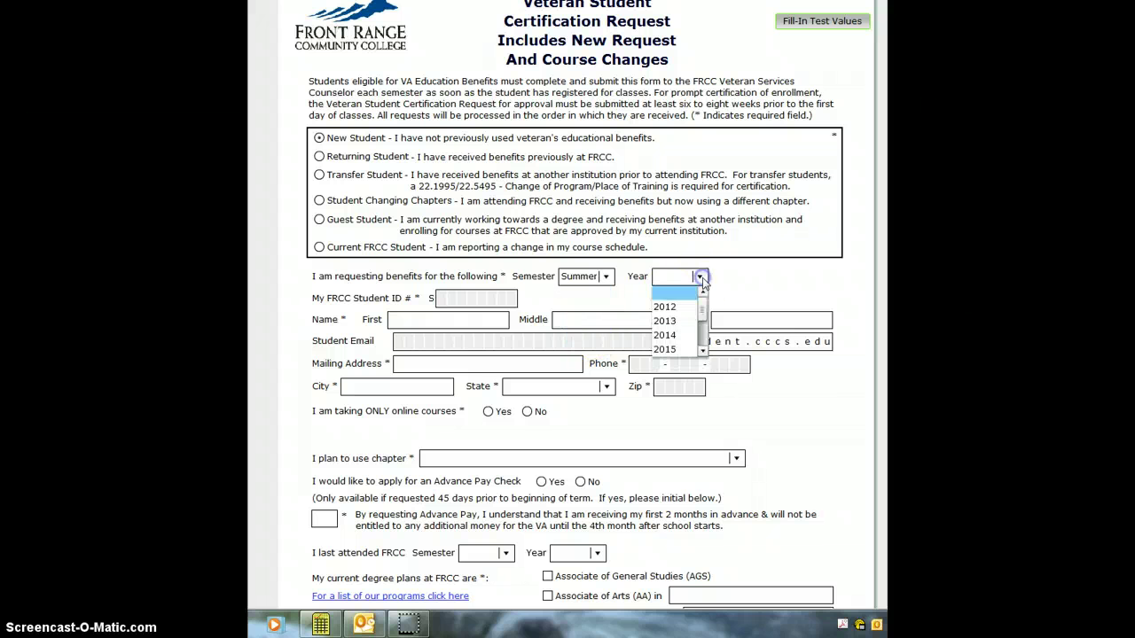
{"action": "left_click", "coordinate": [681, 326]}
Step: Enter the student ID, first name, middle initial, last name and student email
{"action": "left_click", "coordinate": [451, 299]}
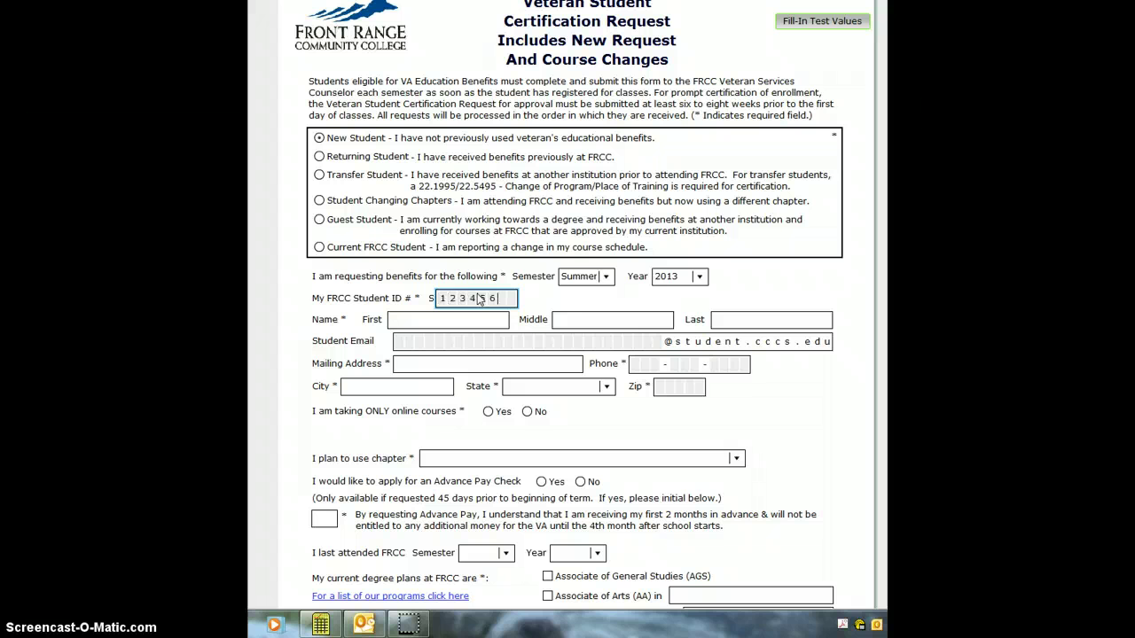
{"action": "type", "text": "12345678"}
{"action": "left_click", "coordinate": [467, 317]}
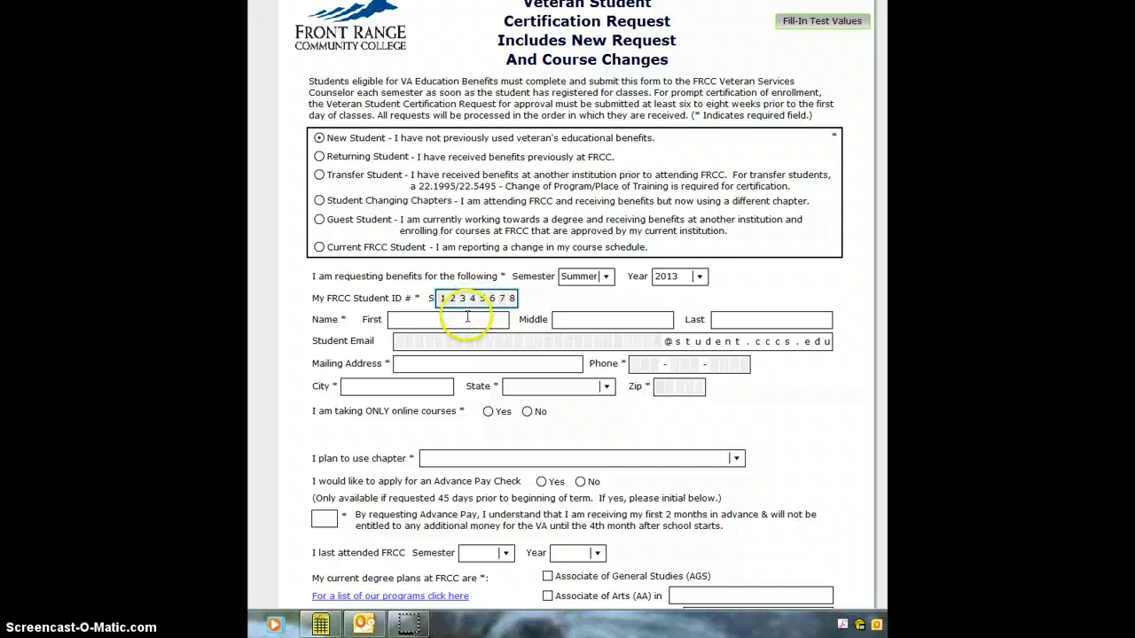
{"action": "type", "text": "John"}
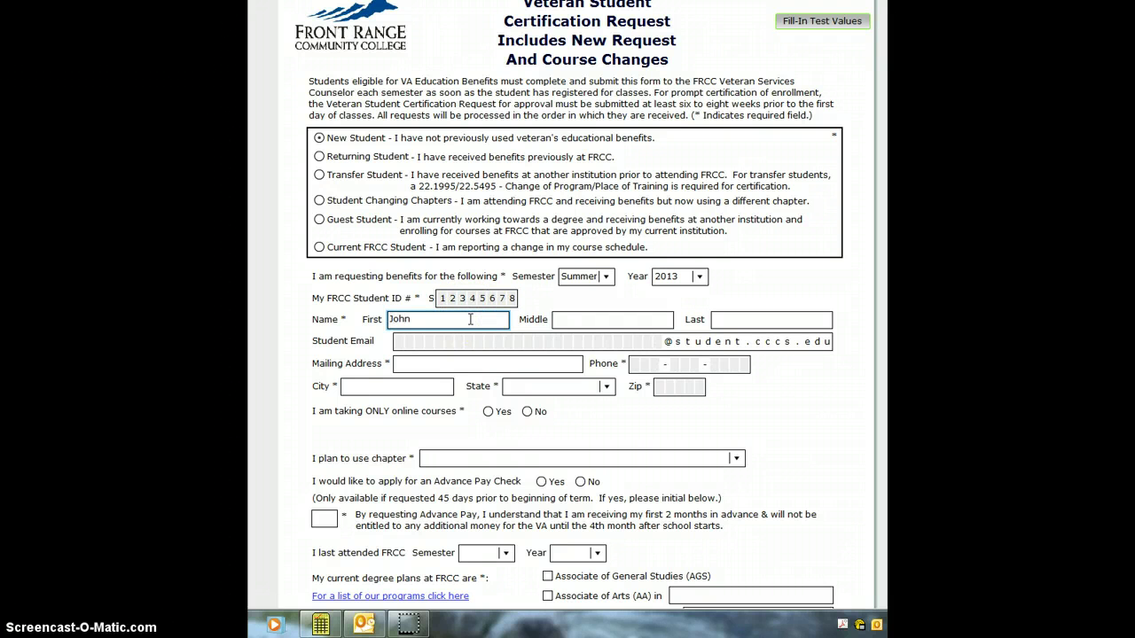
{"action": "key", "text": "Tab"}
{"action": "type", "text": "C"}
{"action": "key", "text": "Tab"}
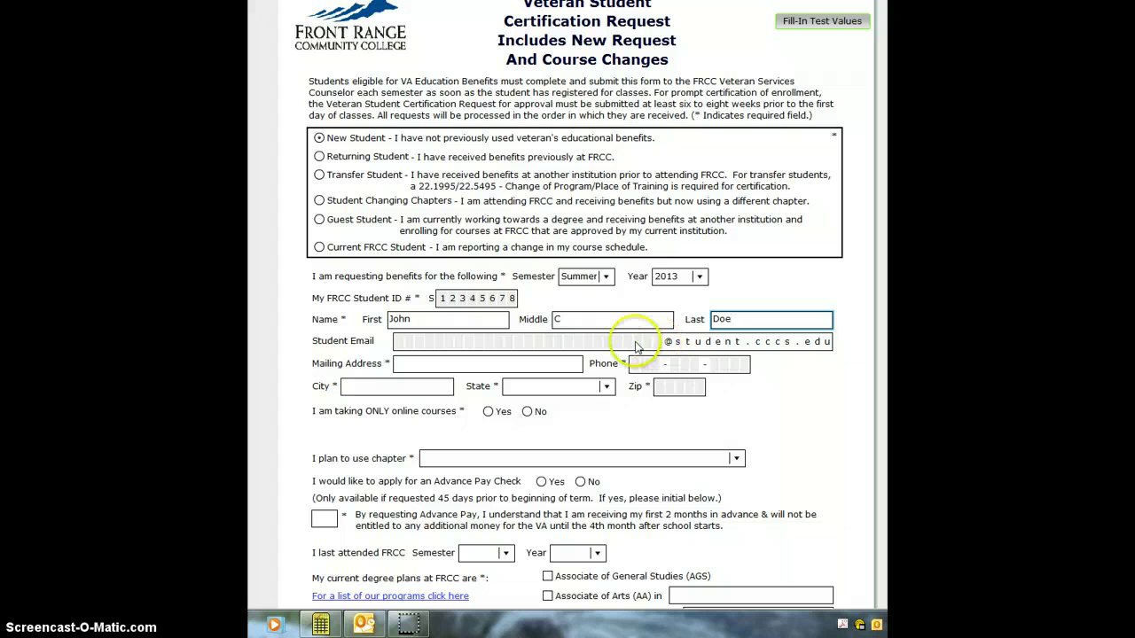
{"action": "left_click", "coordinate": [647, 344]}
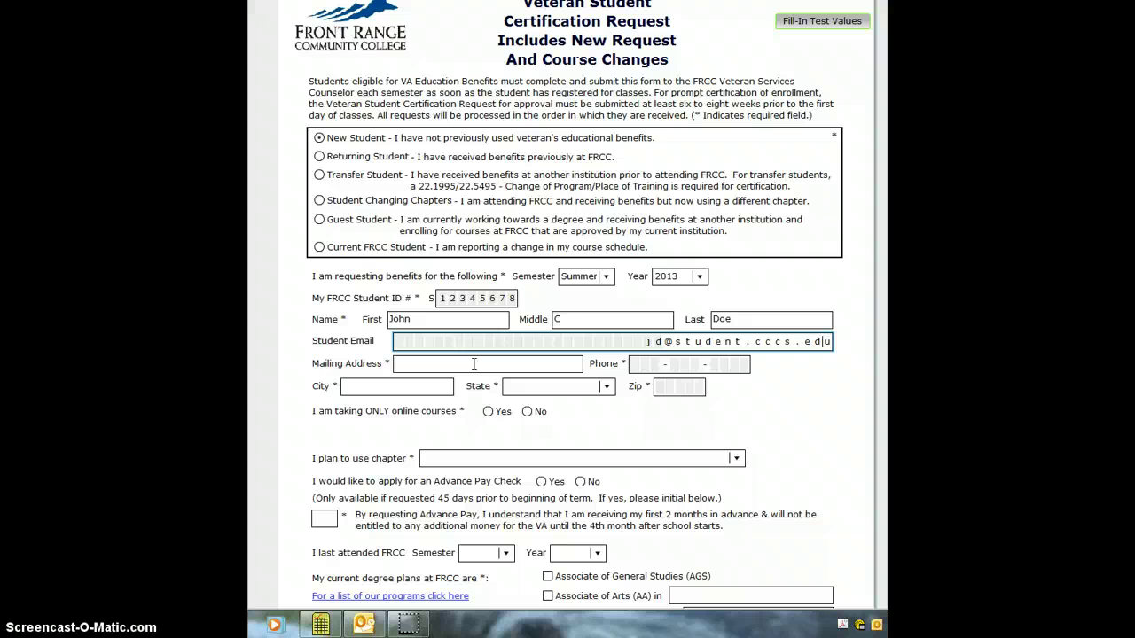
Step: Enter the student's mailing address and phone number
{"action": "left_click", "coordinate": [473, 363]}
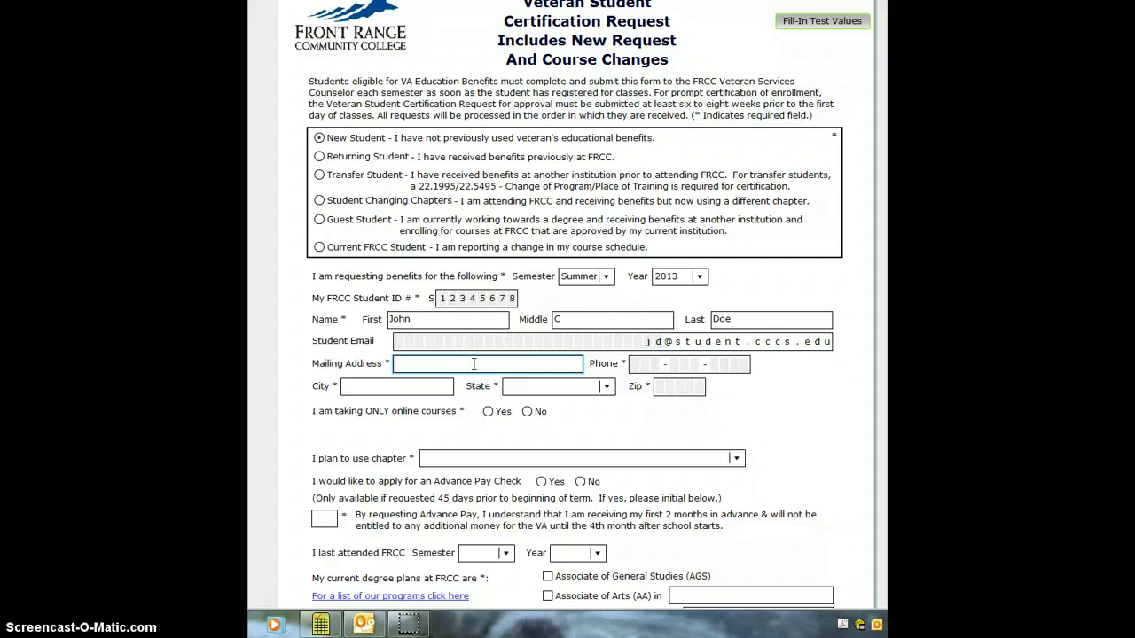
{"action": "type", "text": "4616 S. Shields Street"}
{"action": "key", "text": "Tab"}
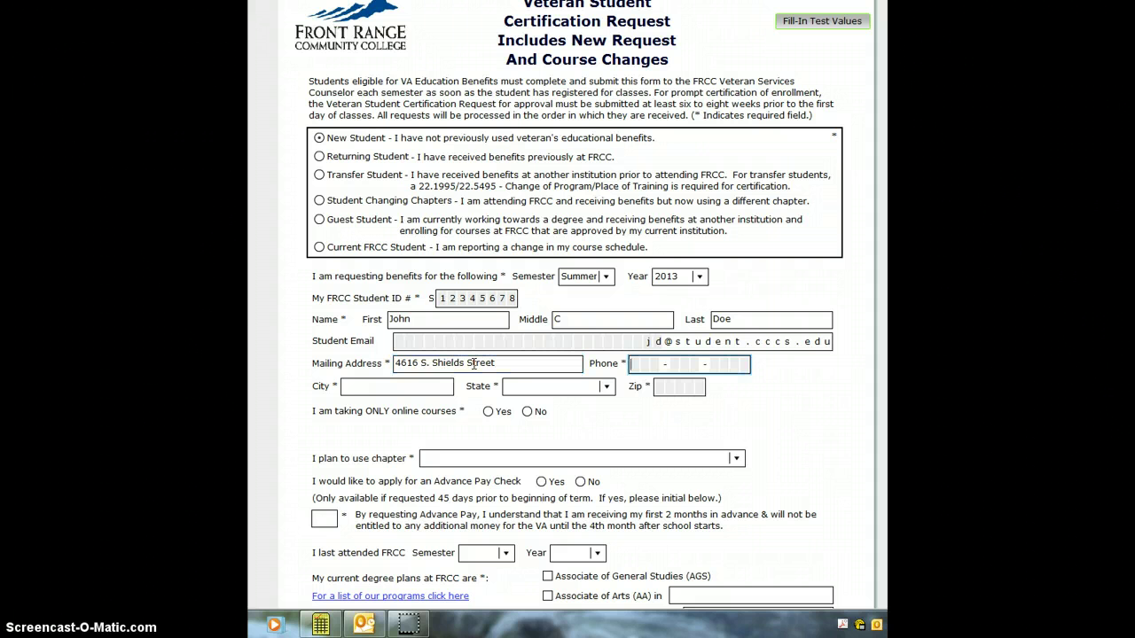
Step: Fill in the city, choose Colorado as the state, and enter the zip code
{"action": "left_click", "coordinate": [372, 387]}
{"action": "type", "text": "Ft"}
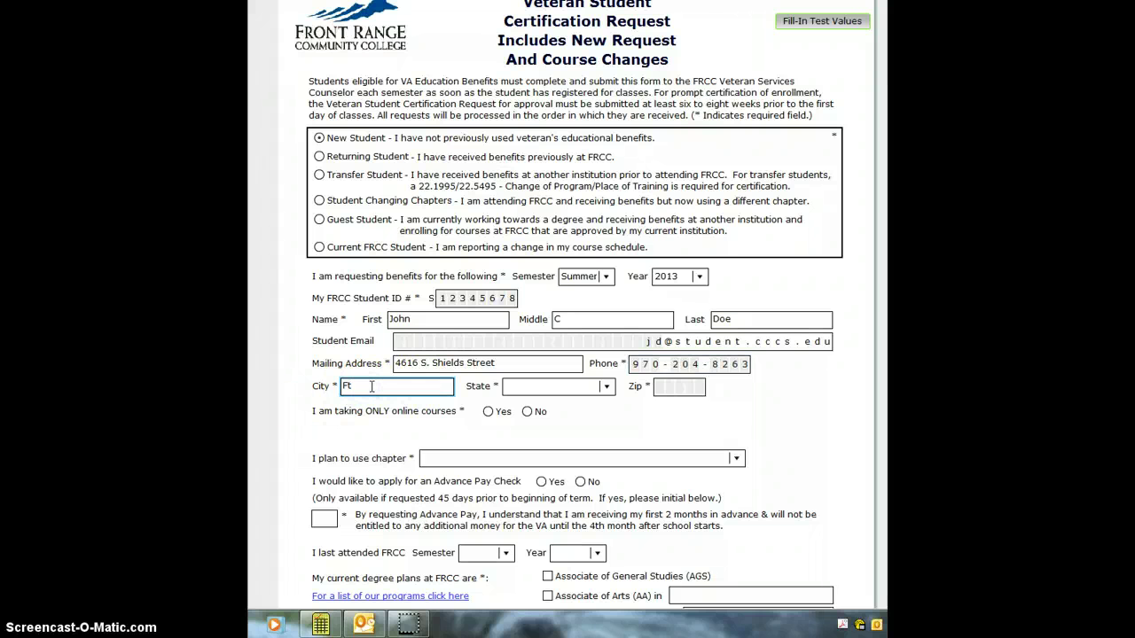
{"action": "type", "text": ". COllins"}
{"action": "key", "text": "Tab"}
{"action": "key", "text": "c"}
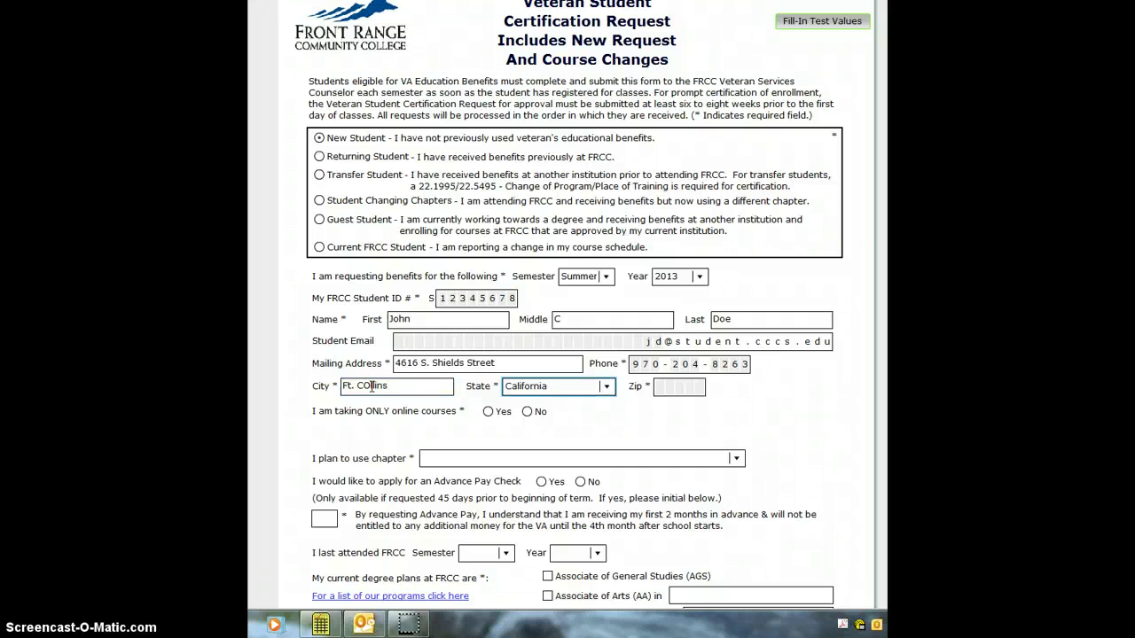
{"action": "key", "text": "o"}
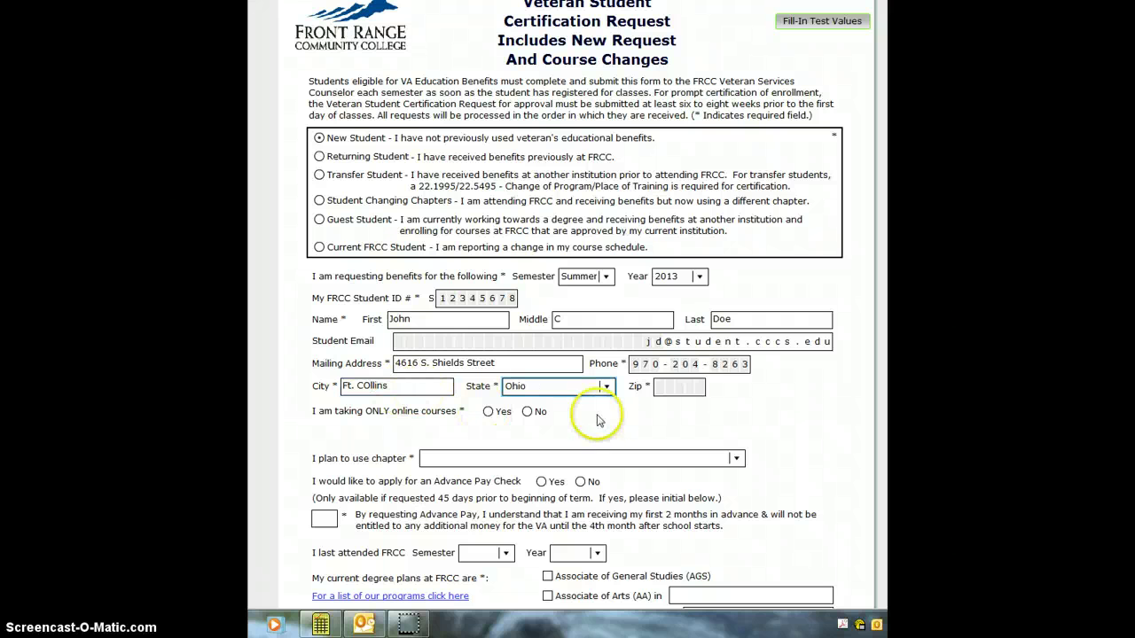
{"action": "left_click", "coordinate": [608, 390]}
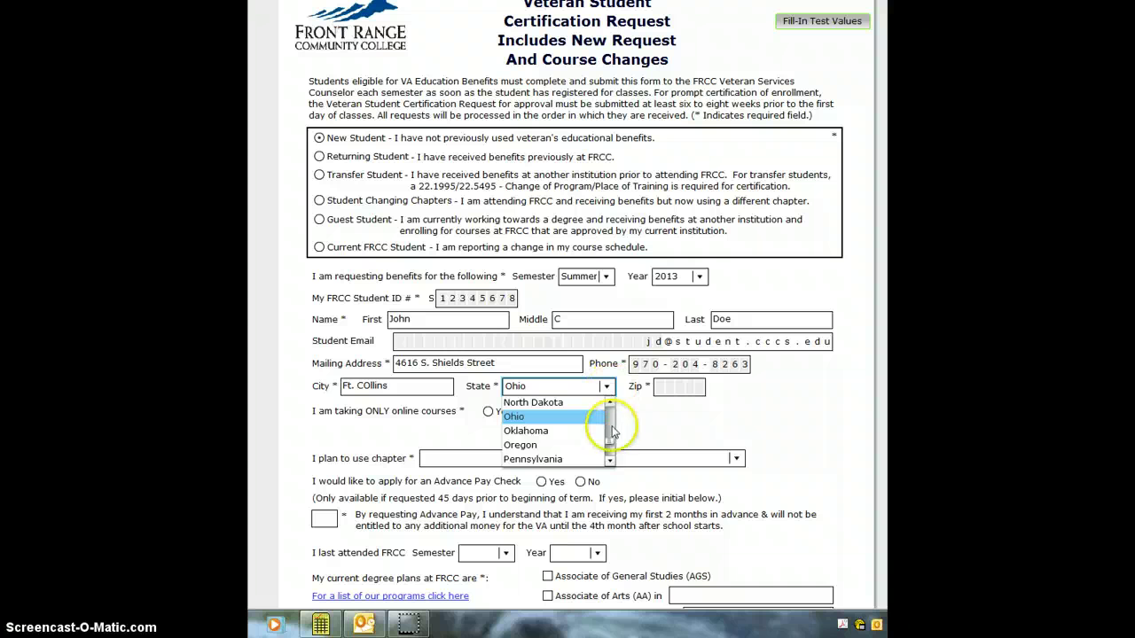
{"action": "left_click_drag", "start_coordinate": [608, 431], "coordinate": [610, 406]}
{"action": "left_click", "coordinate": [573, 416]}
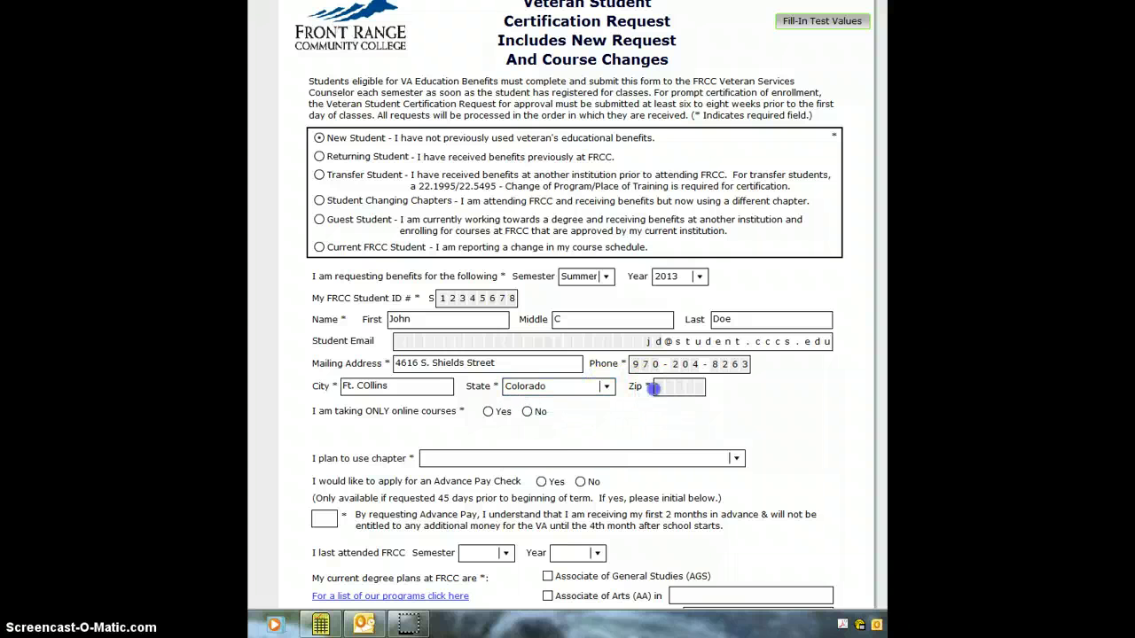
{"action": "left_click", "coordinate": [658, 391]}
{"action": "type", "text": "802"}
{"action": "key", "text": "BackSpace"}
{"action": "key", "text": "BackSpace"}
{"action": "type", "text": "526"}
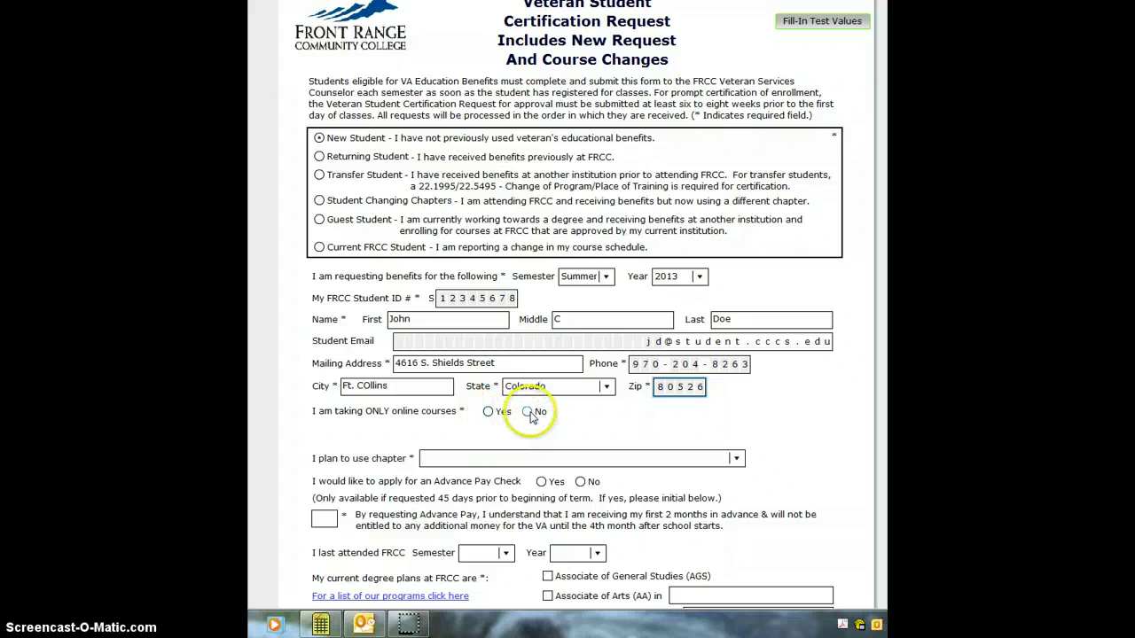
Step: Answer No to online-only courses and choose Larimer Campus (Fort Collins) and Chapter 33 (Post 9/11 GI Bill)
{"action": "left_click", "coordinate": [529, 413]}
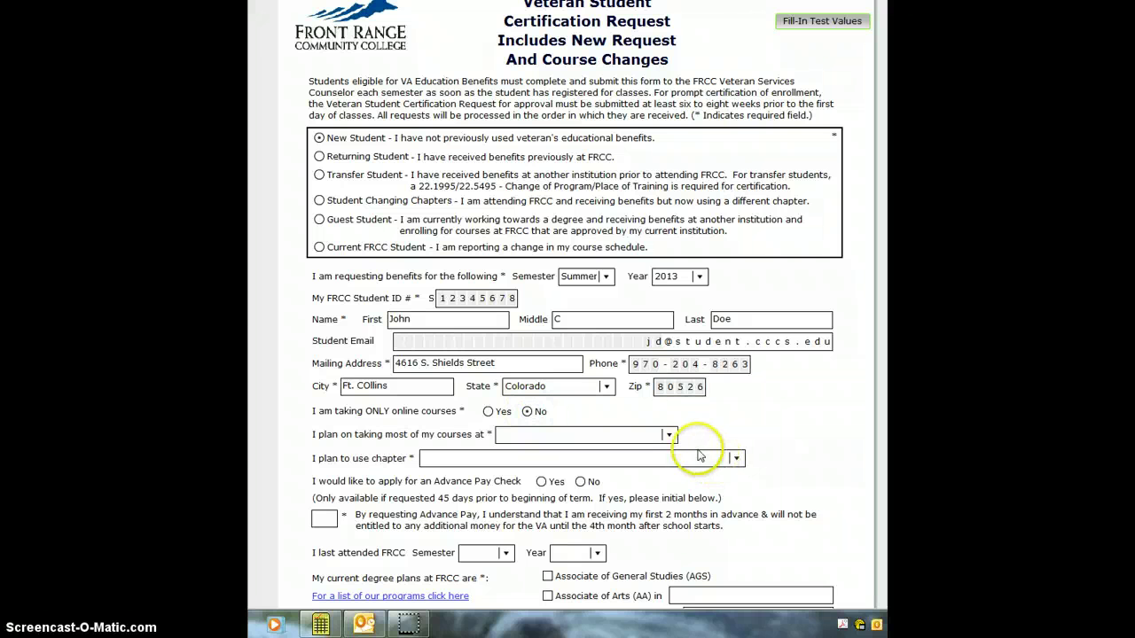
{"action": "left_click", "coordinate": [667, 435]}
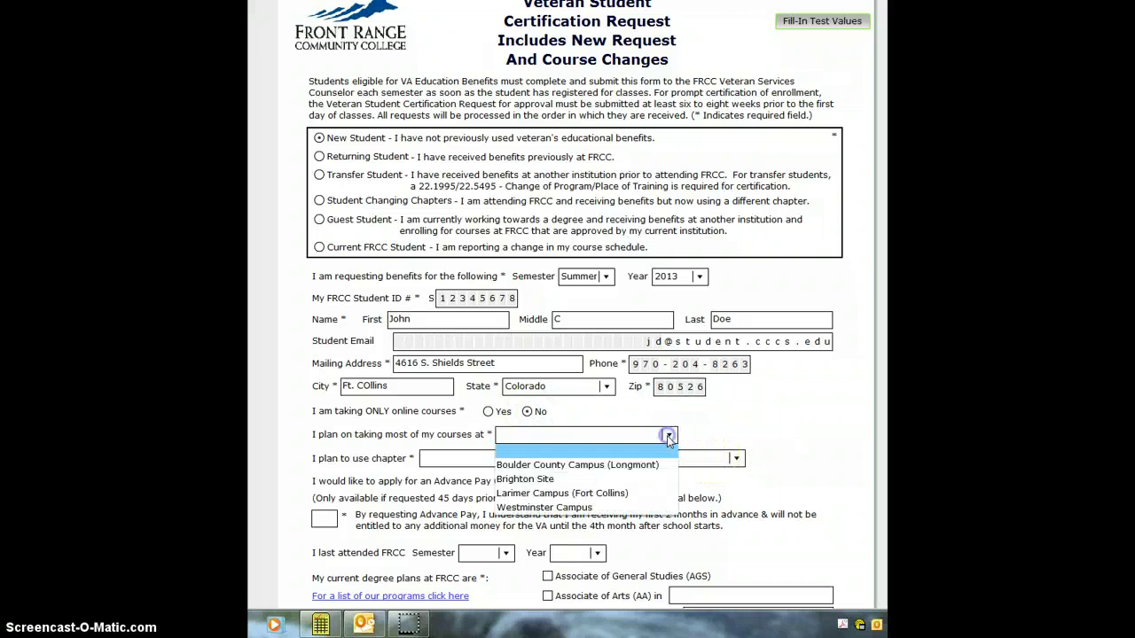
{"action": "left_click", "coordinate": [563, 499]}
{"action": "left_click", "coordinate": [734, 458]}
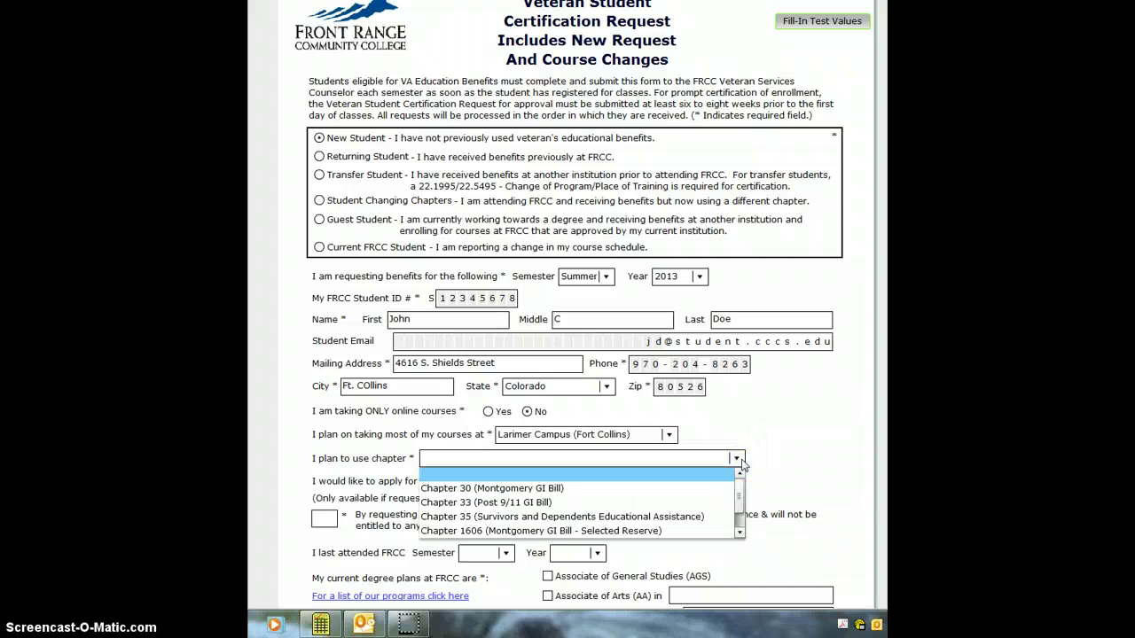
{"action": "left_click", "coordinate": [554, 502]}
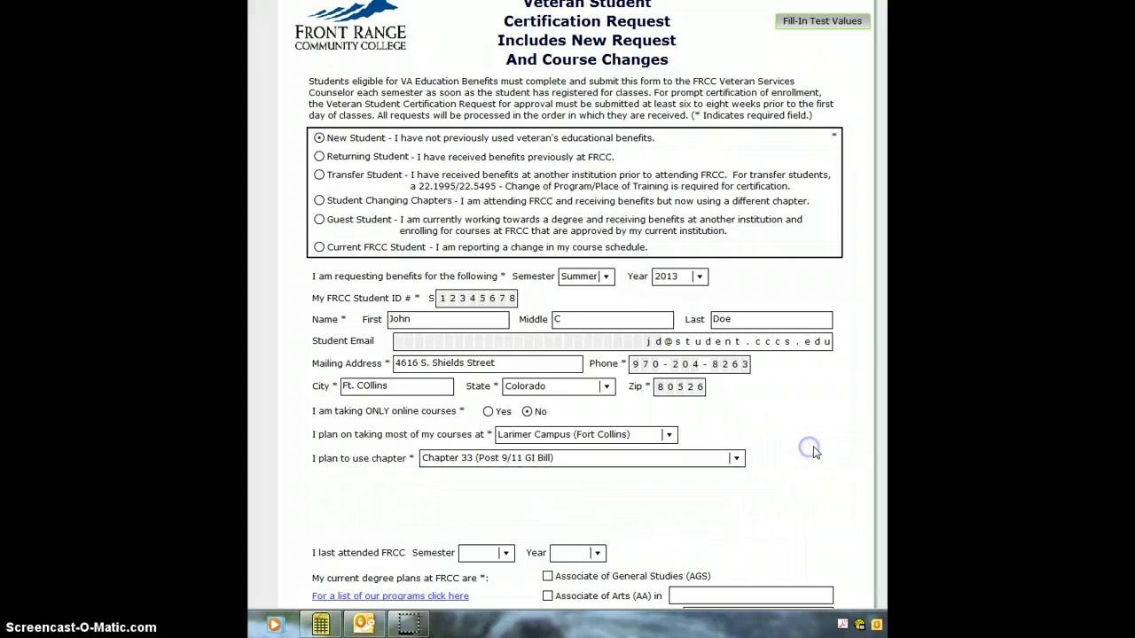
{"action": "scroll", "coordinate": [813, 450], "scroll_direction": "down", "scroll_amount": 1}
{"action": "left_click", "coordinate": [505, 511]}
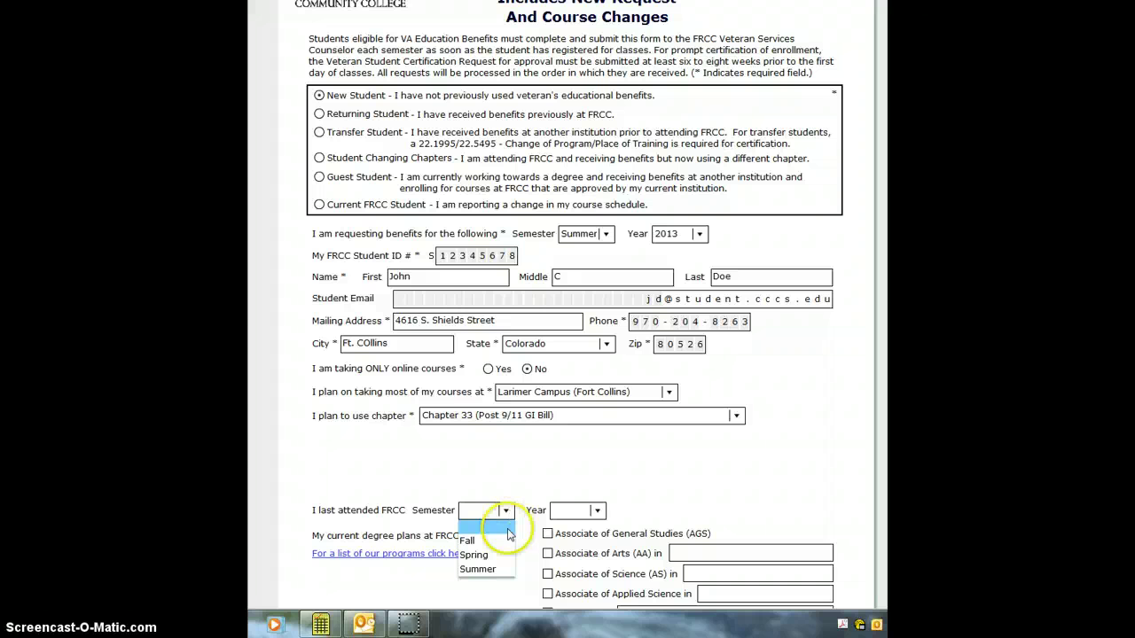
Step: Set Spring 2013 as the last semester attended at FRCC
{"action": "left_click", "coordinate": [490, 556]}
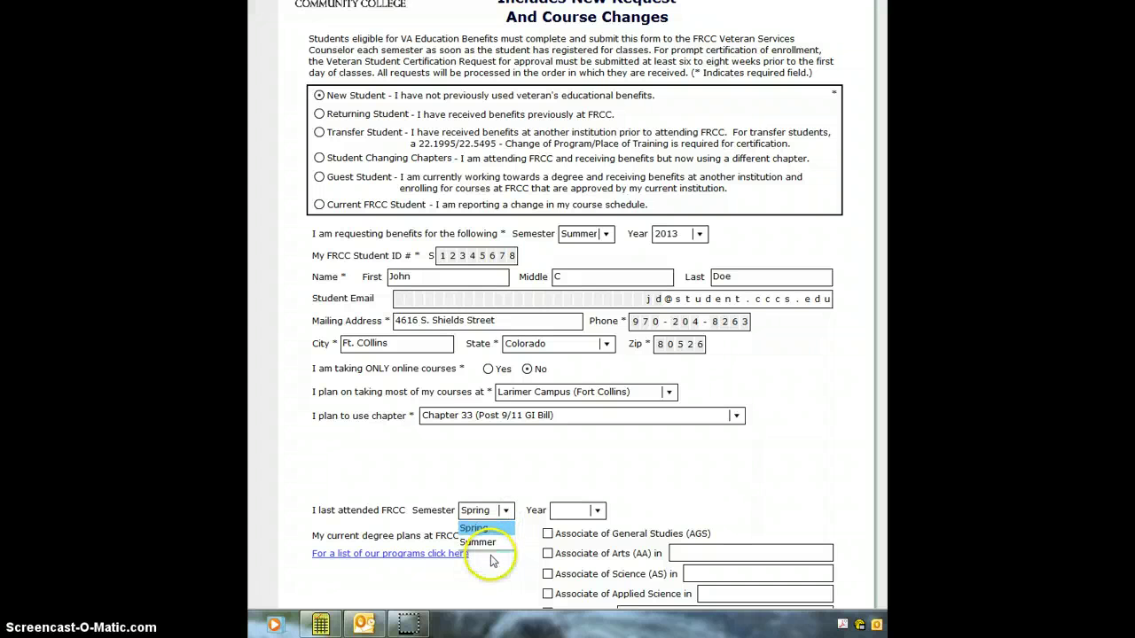
{"action": "left_click", "coordinate": [597, 511]}
{"action": "left_click_drag", "start_coordinate": [600, 532], "coordinate": [601, 572]}
{"action": "left_click", "coordinate": [567, 583]}
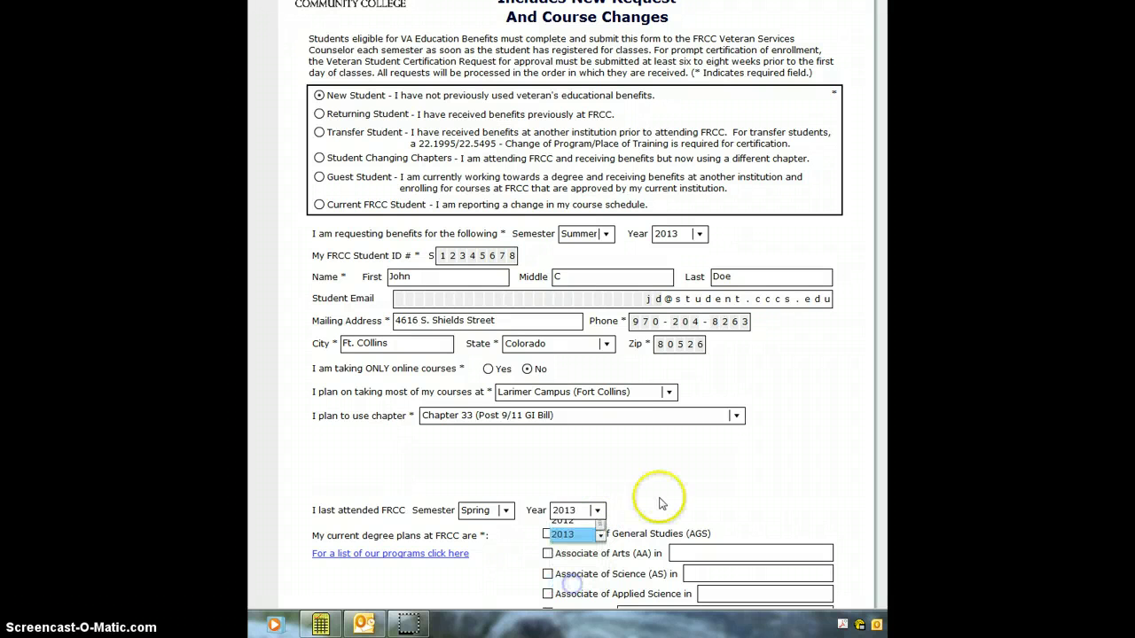
{"action": "scroll", "coordinate": [685, 473], "scroll_direction": "down", "scroll_amount": 1}
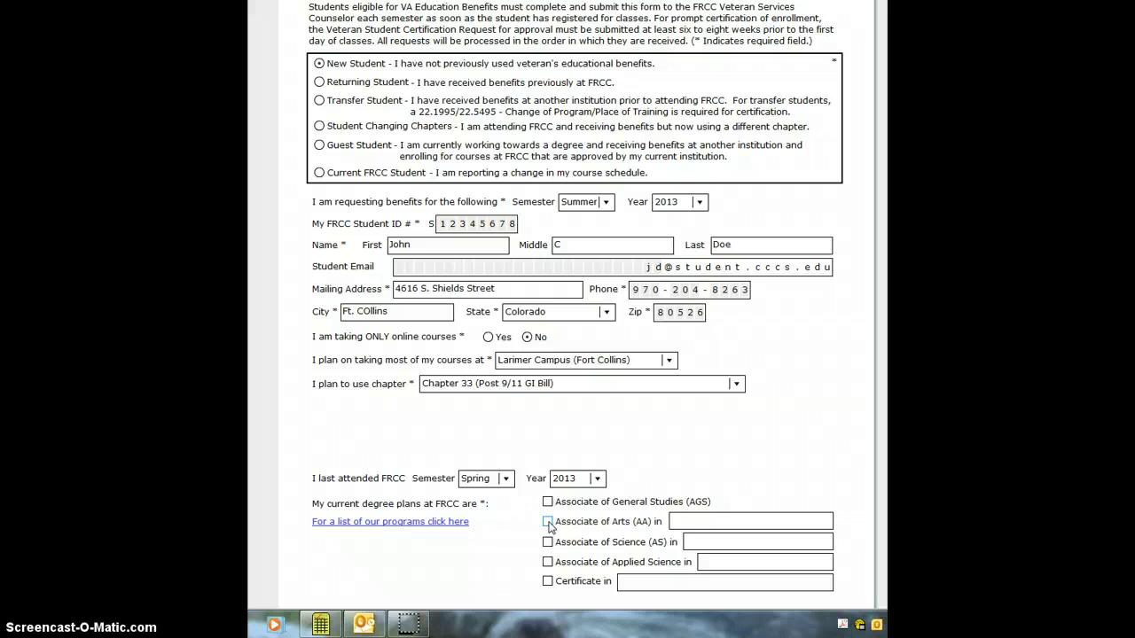
Step: Check Associate of Arts (AA) as the degree plan
{"action": "left_click", "coordinate": [548, 522]}
{"action": "scroll", "coordinate": [518, 555], "scroll_direction": "down", "scroll_amount": 1}
{"action": "scroll", "coordinate": [518, 555], "scroll_direction": "down", "scroll_amount": 3}
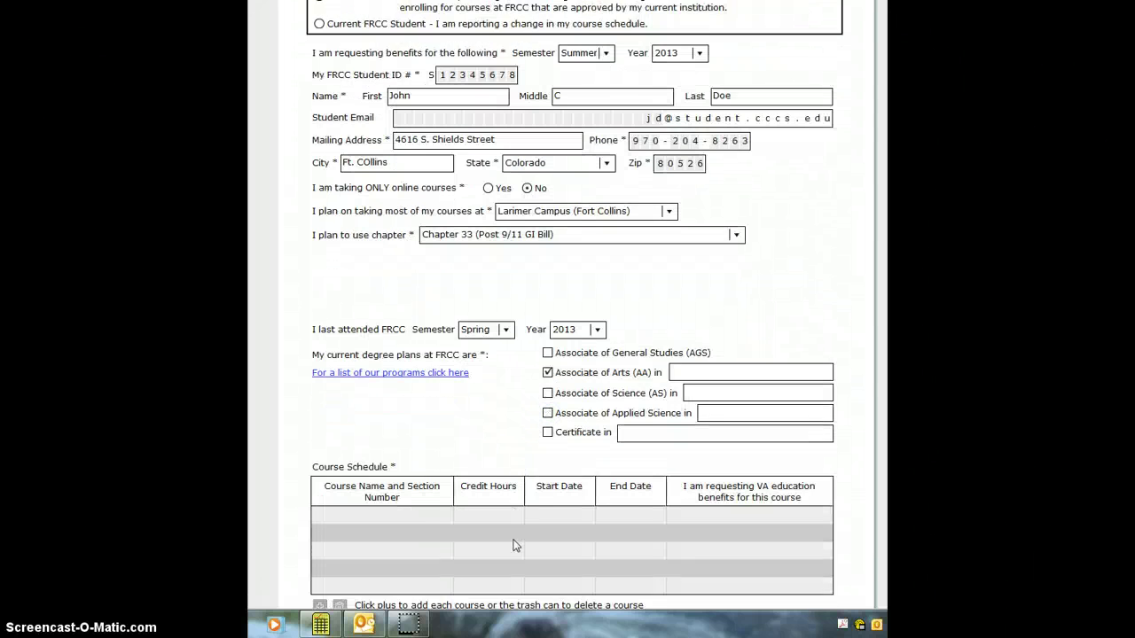
{"action": "scroll", "coordinate": [452, 449], "scroll_direction": "down", "scroll_amount": 2}
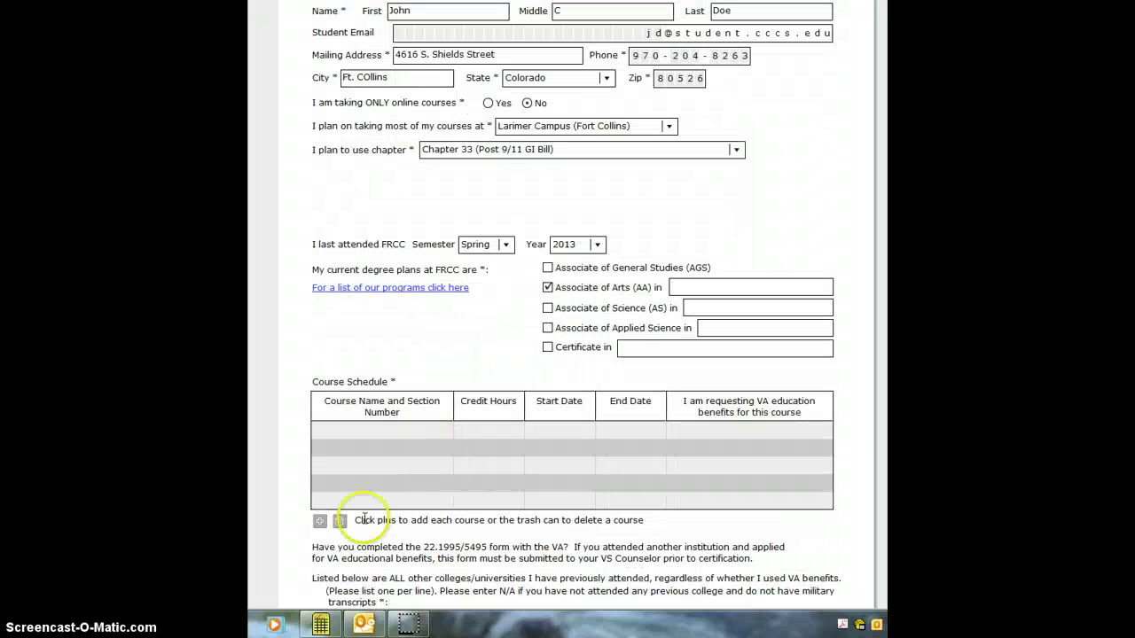
Step: Add a Literature 115 course row with its credit hours to the schedule
{"action": "left_click", "coordinate": [320, 523]}
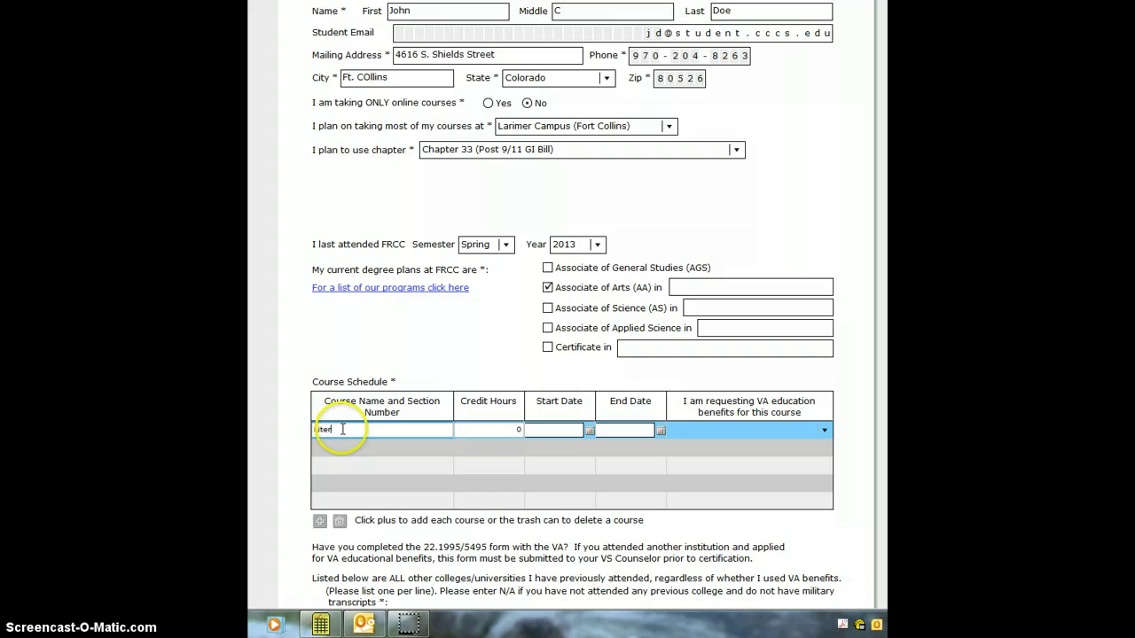
{"action": "type", "text": "Literature 115"}
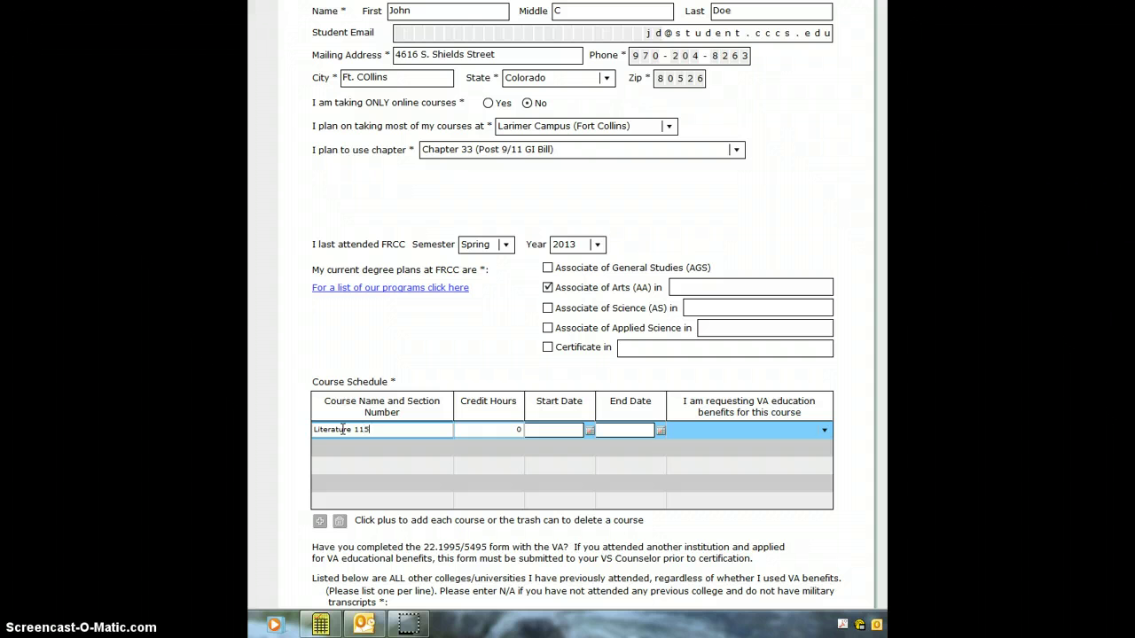
{"action": "key", "text": "Tab"}
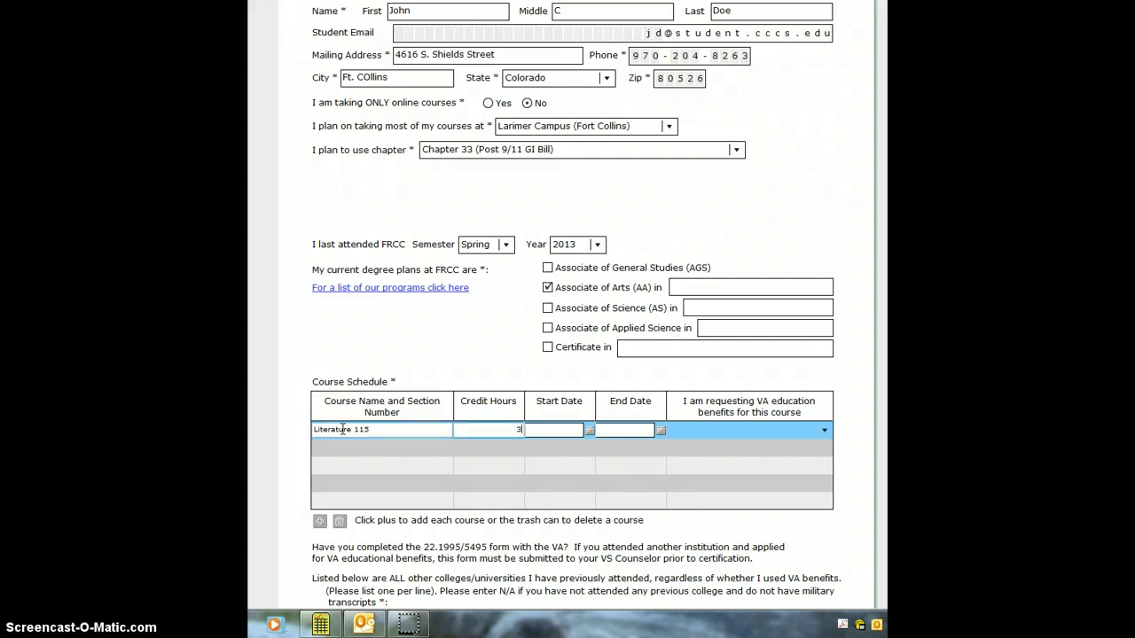
{"action": "left_click", "coordinate": [354, 431]}
Step: Set the course start date to 05/28/2013 and end date to 08/05/2013
{"action": "left_click", "coordinate": [590, 431]}
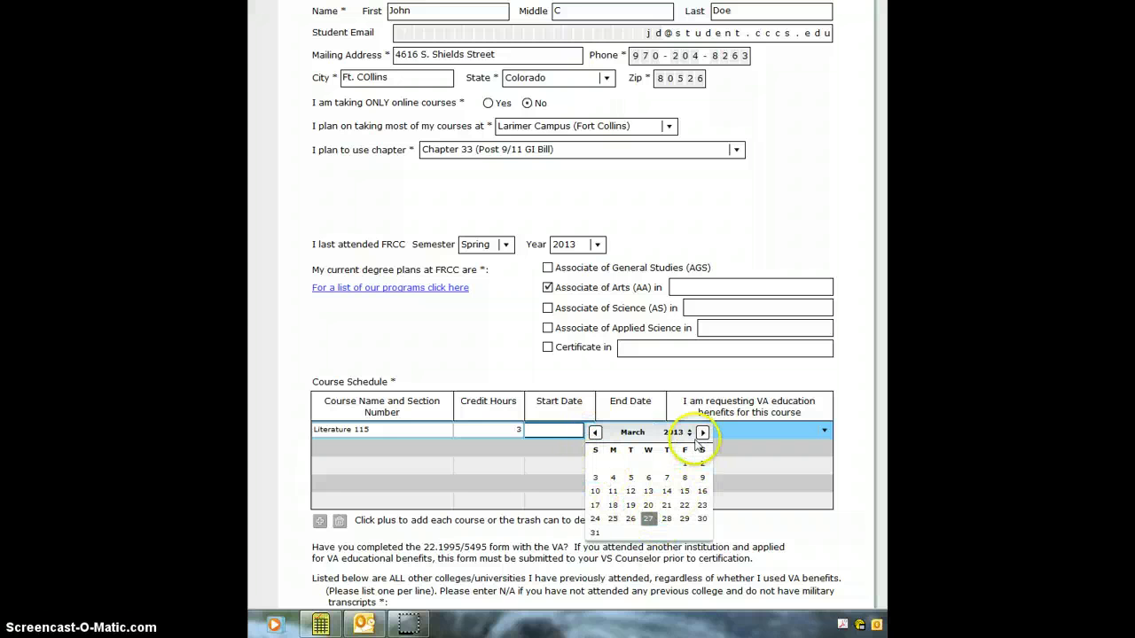
{"action": "left_click", "coordinate": [702, 431]}
{"action": "left_click", "coordinate": [702, 432]}
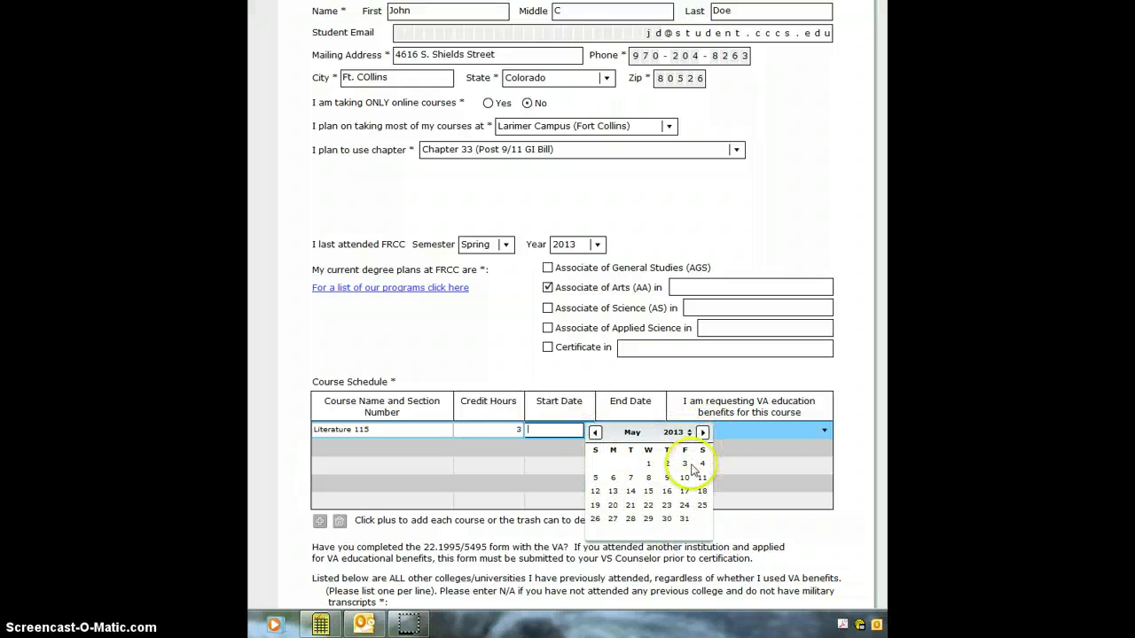
{"action": "left_click", "coordinate": [630, 518]}
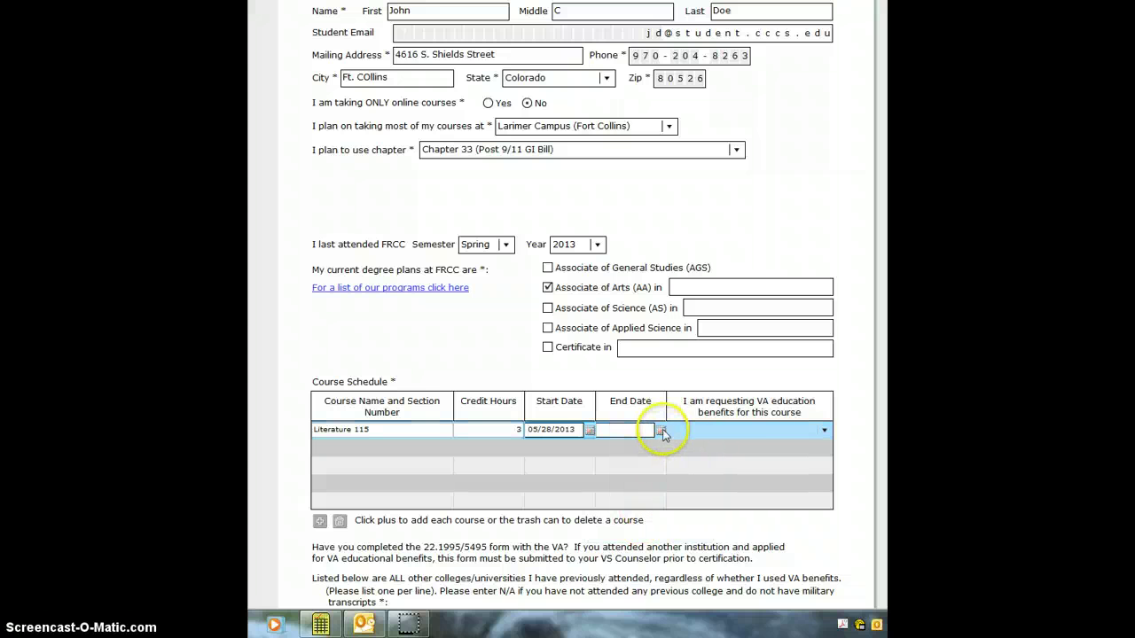
{"action": "left_click", "coordinate": [661, 431]}
{"action": "left_click", "coordinate": [773, 432]}
{"action": "left_click", "coordinate": [773, 431]}
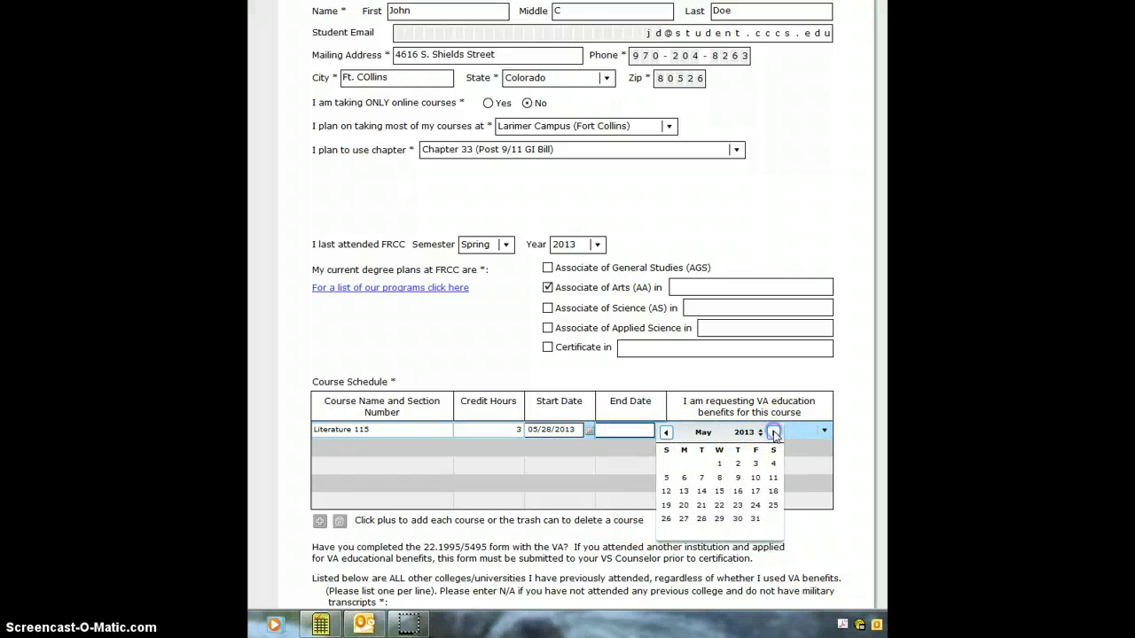
{"action": "left_click", "coordinate": [773, 431]}
{"action": "left_click", "coordinate": [773, 432]}
{"action": "left_click", "coordinate": [773, 431]}
{"action": "left_click", "coordinate": [774, 464]}
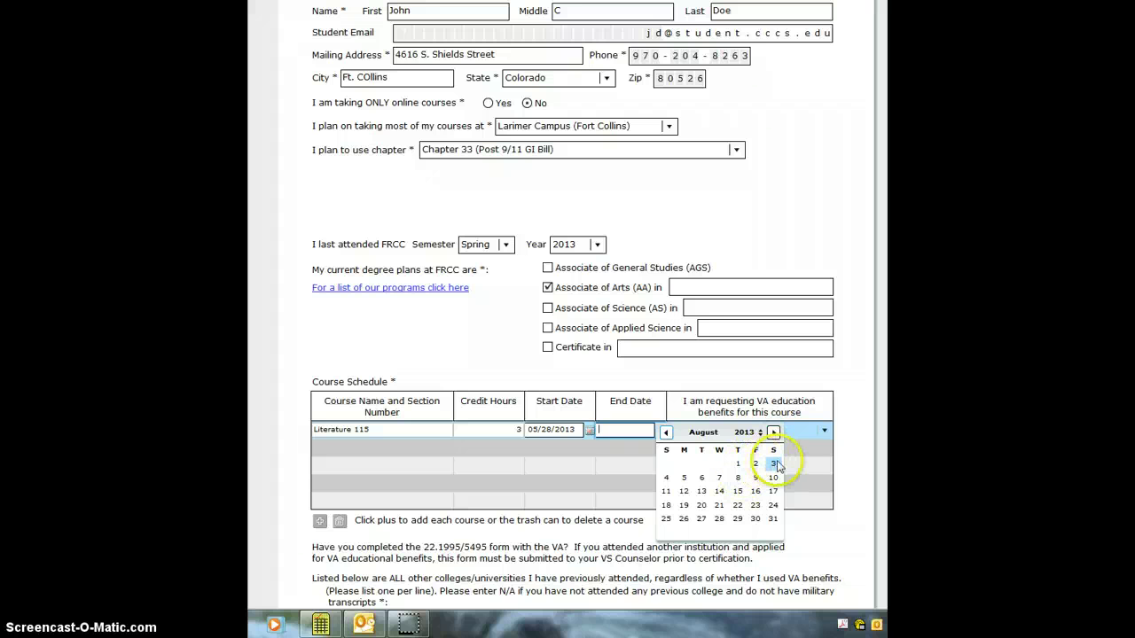
{"action": "left_click", "coordinate": [683, 477]}
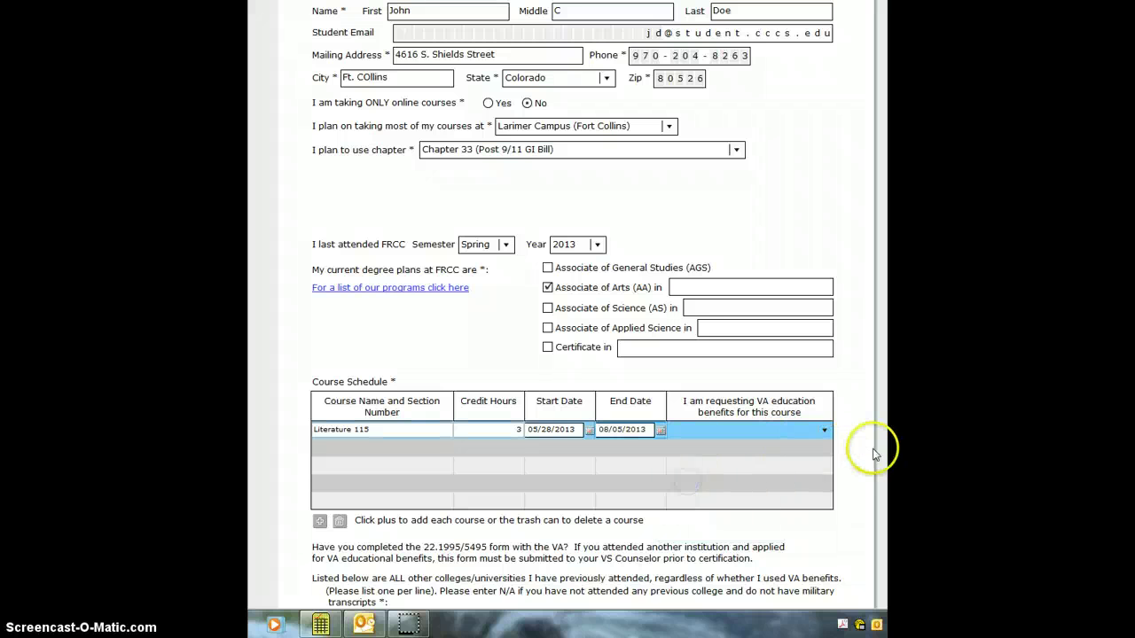
Step: Set VA benefits requested to Yes for Literature 115
{"action": "left_click", "coordinate": [824, 430]}
{"action": "left_click", "coordinate": [788, 454]}
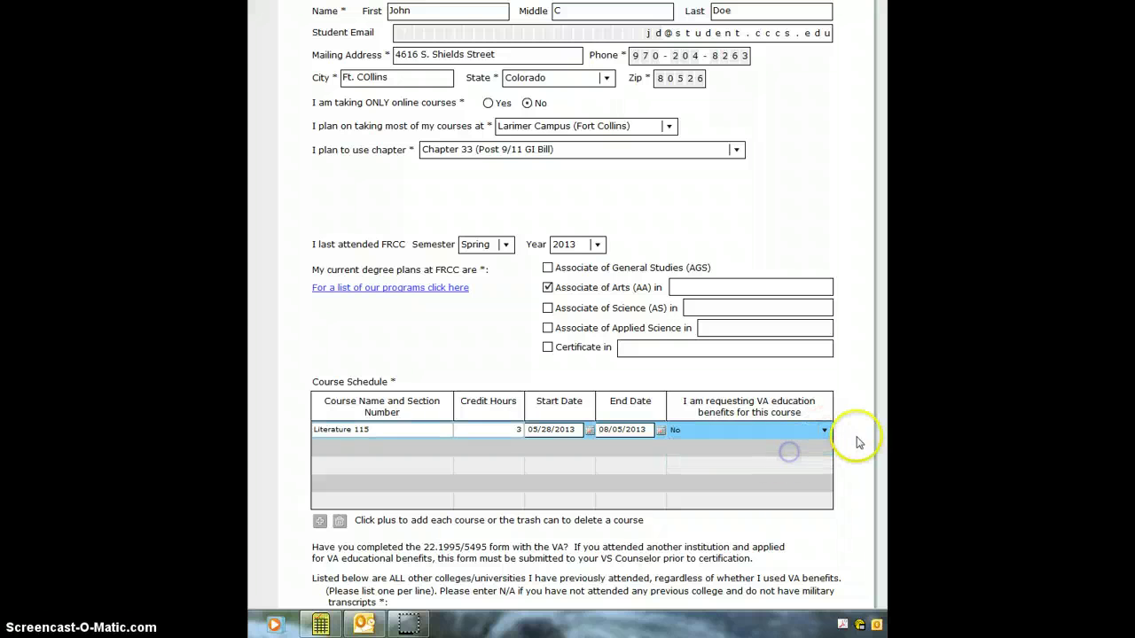
{"action": "left_click", "coordinate": [824, 430]}
{"action": "left_click", "coordinate": [693, 443]}
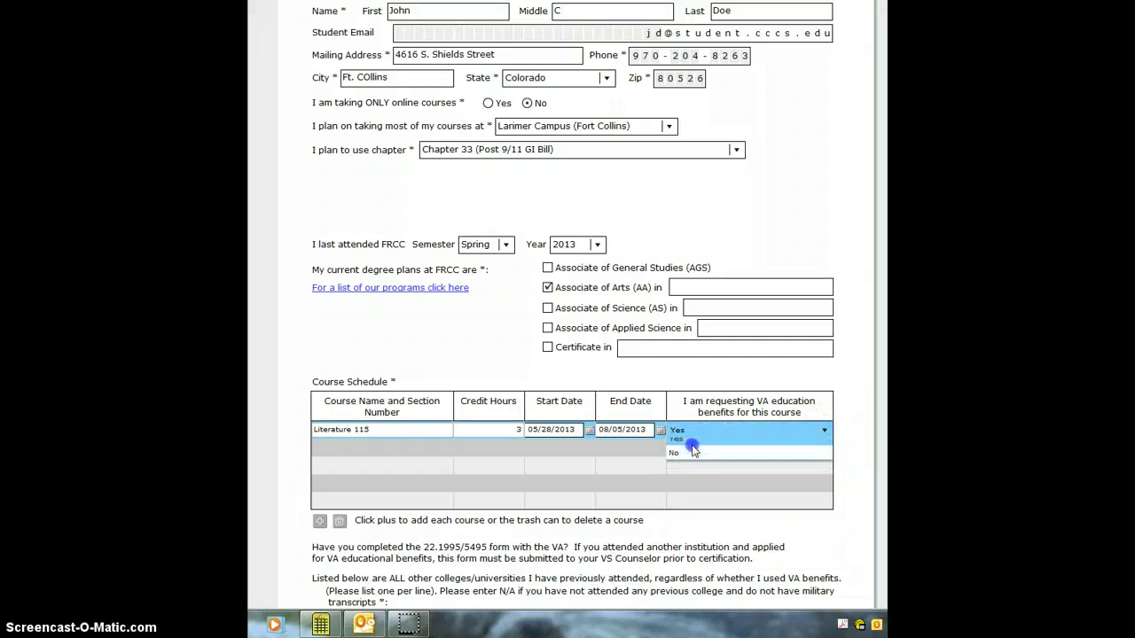
{"action": "scroll", "coordinate": [858, 461], "scroll_direction": "down", "scroll_amount": 3}
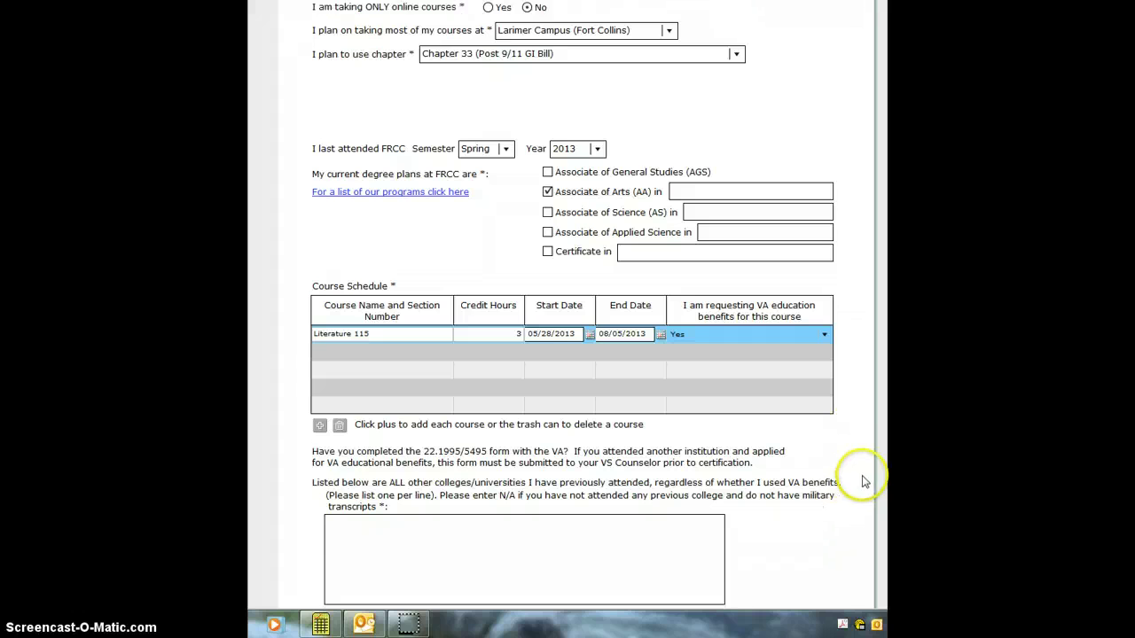
Step: Mark transcripts as requested and list Colorado State University, AARTS and SMART as prior institutions
{"action": "scroll", "coordinate": [864, 479], "scroll_direction": "down", "scroll_amount": 2}
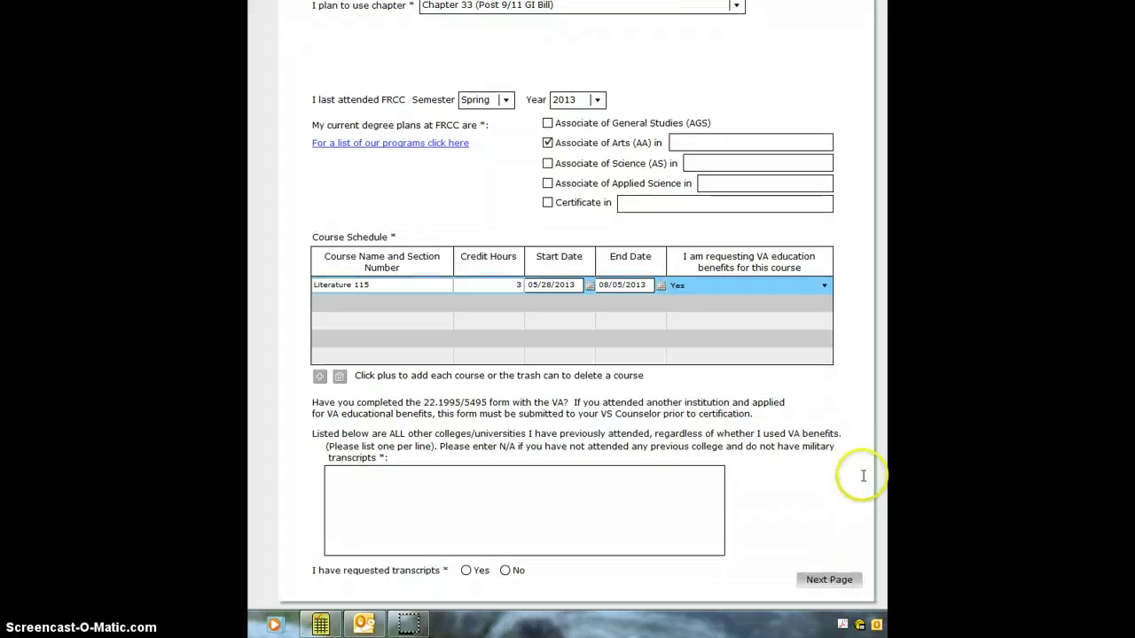
{"action": "left_click", "coordinate": [470, 573]}
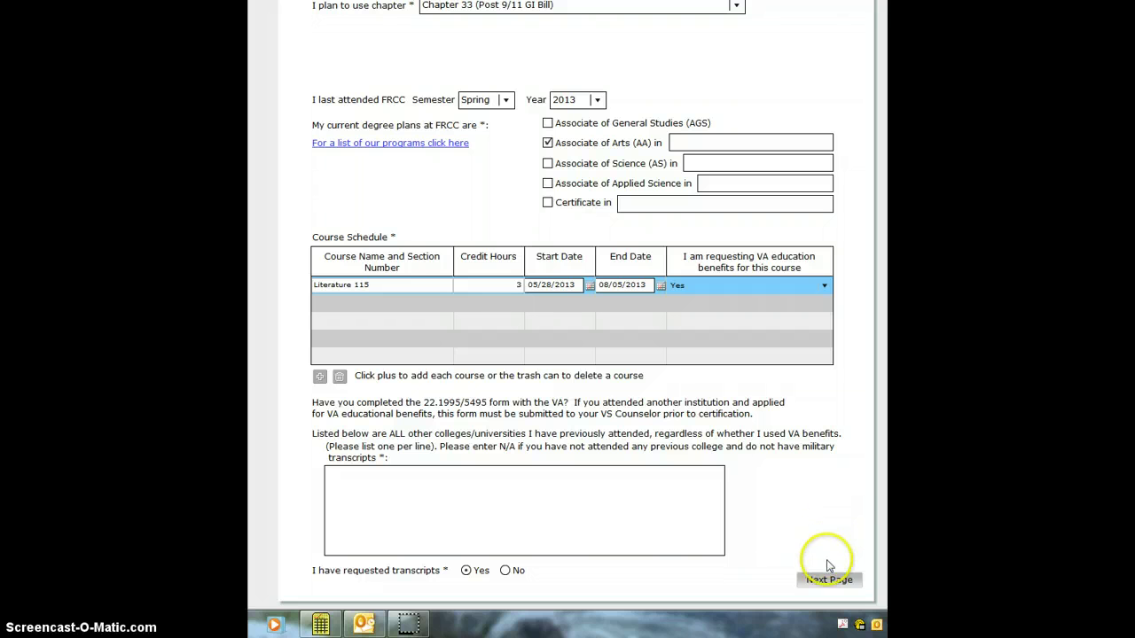
{"action": "left_click", "coordinate": [488, 498]}
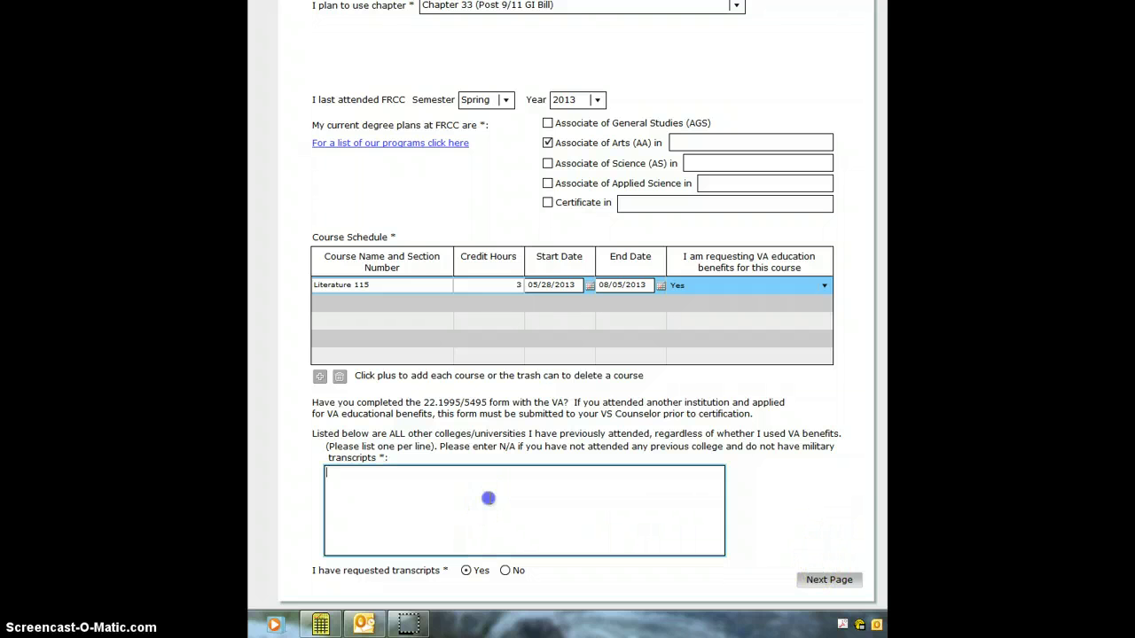
{"action": "type", "text": "Colorado State University"}
{"action": "left_click", "coordinate": [493, 496]}
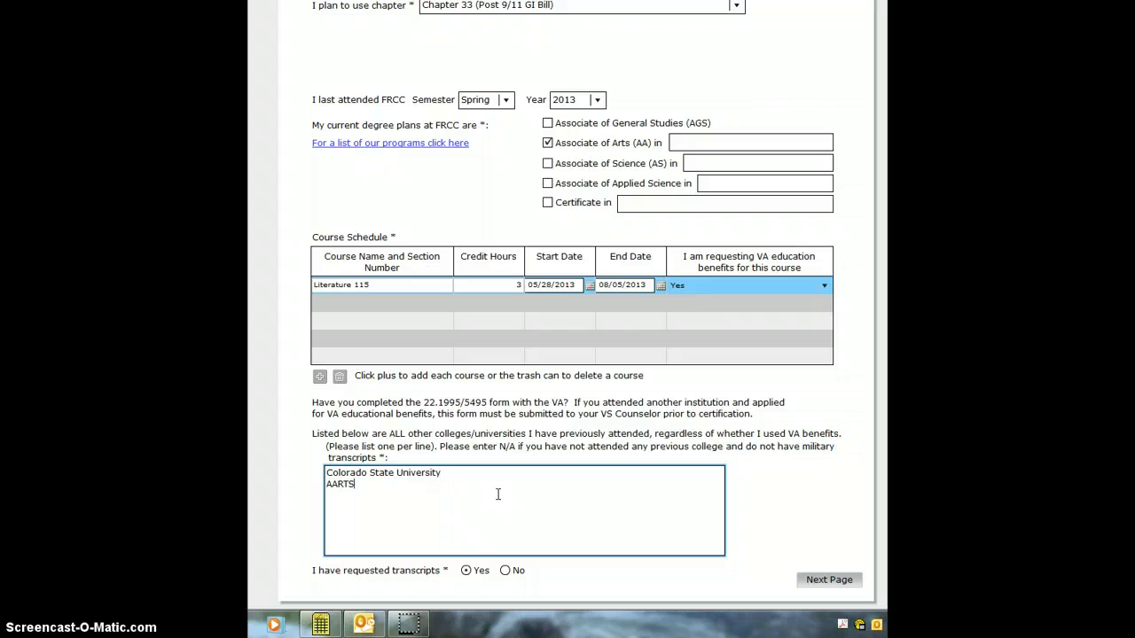
{"action": "type", "text": "RTS SMAER"}
Step: Go to the acknowledgement page and initial the first three statements with the student's initials
{"action": "left_click", "coordinate": [824, 583]}
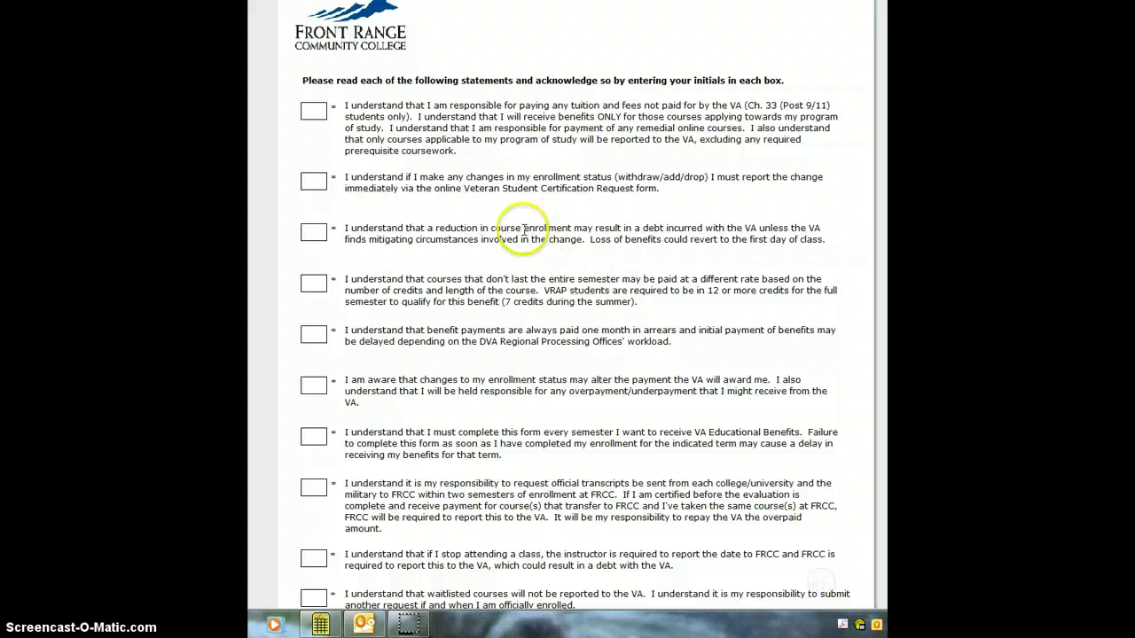
{"action": "left_click", "coordinate": [314, 110]}
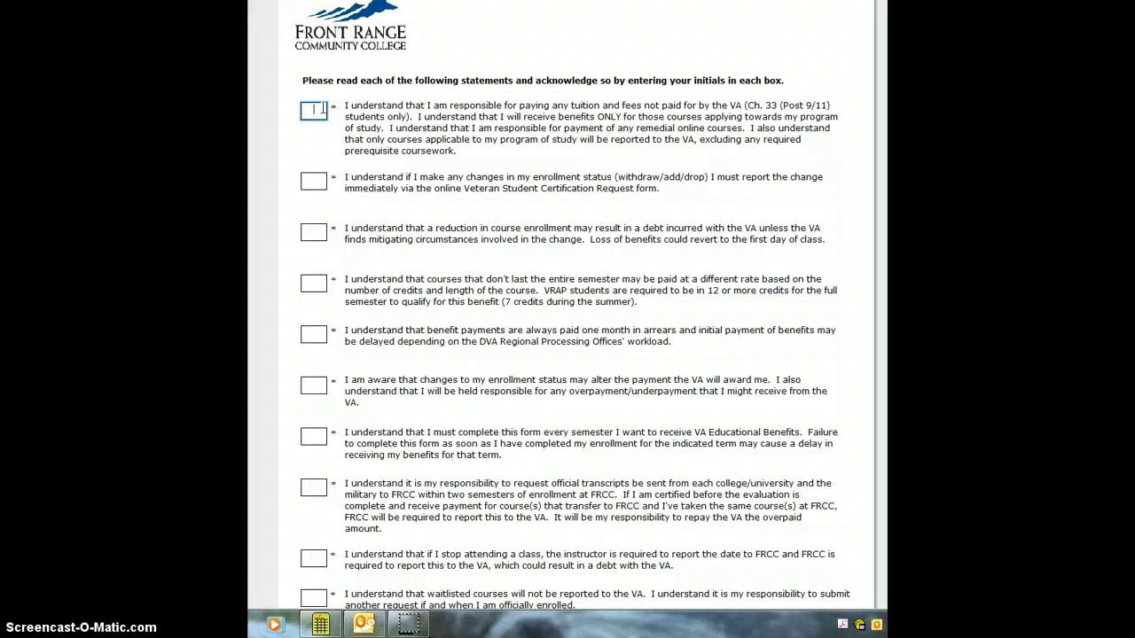
{"action": "type", "text": "JD"}
{"action": "left_click", "coordinate": [317, 182]}
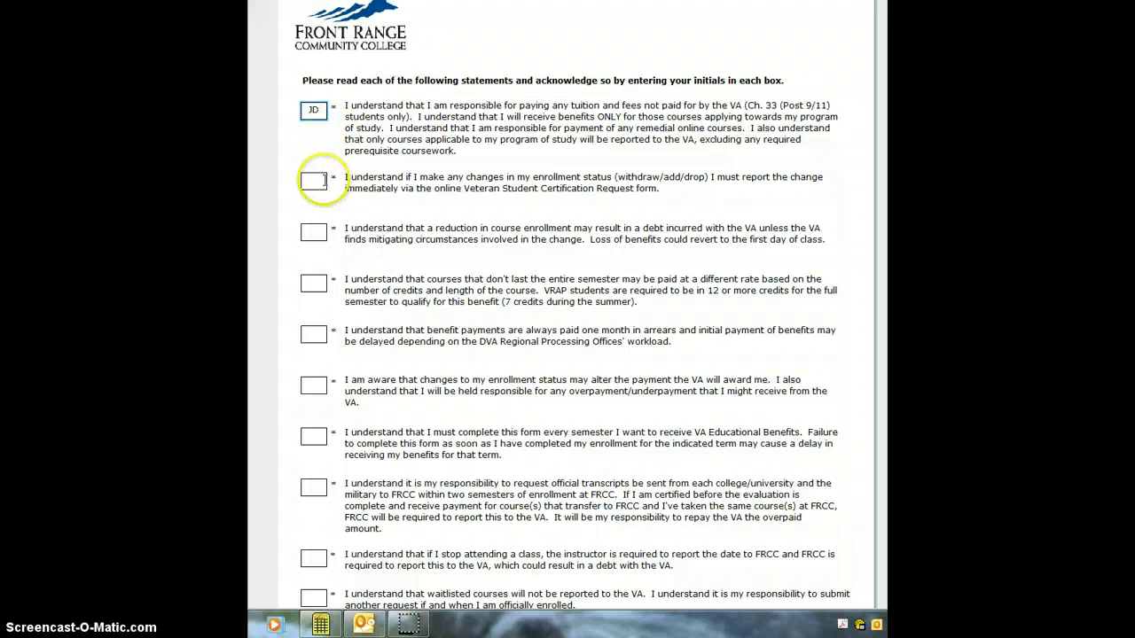
{"action": "type", "text": "JD"}
{"action": "left_click", "coordinate": [314, 230]}
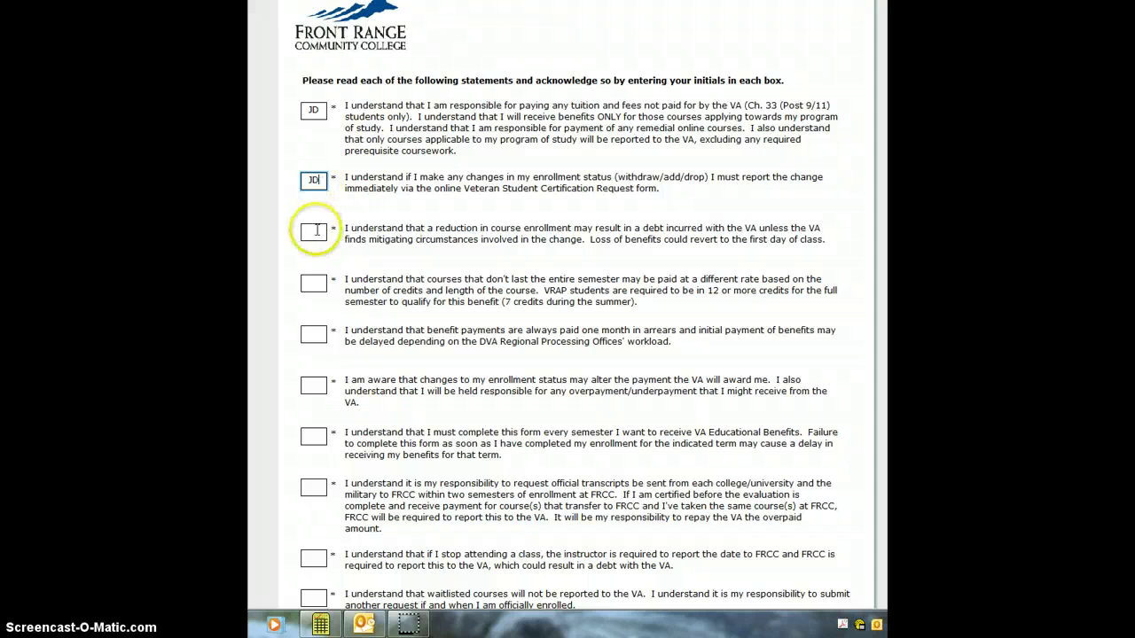
{"action": "type", "text": "JD"}
Step: Initial statements four through six with the student's initials
{"action": "scroll", "coordinate": [314, 229], "scroll_direction": "down", "scroll_amount": 1}
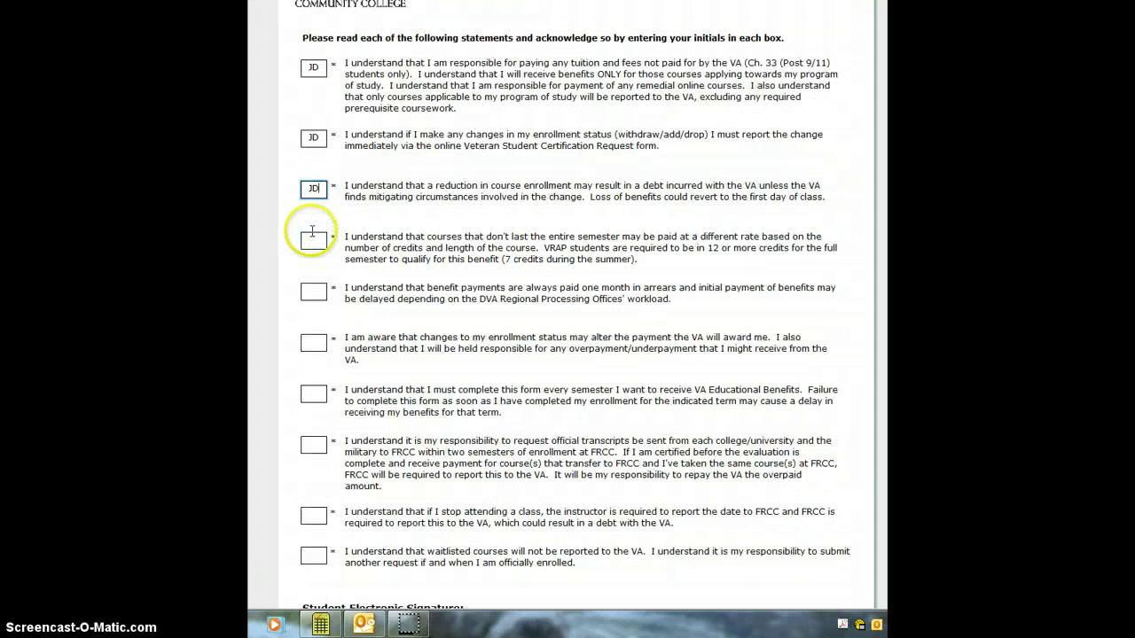
{"action": "left_click", "coordinate": [317, 243]}
{"action": "type", "text": "JD"}
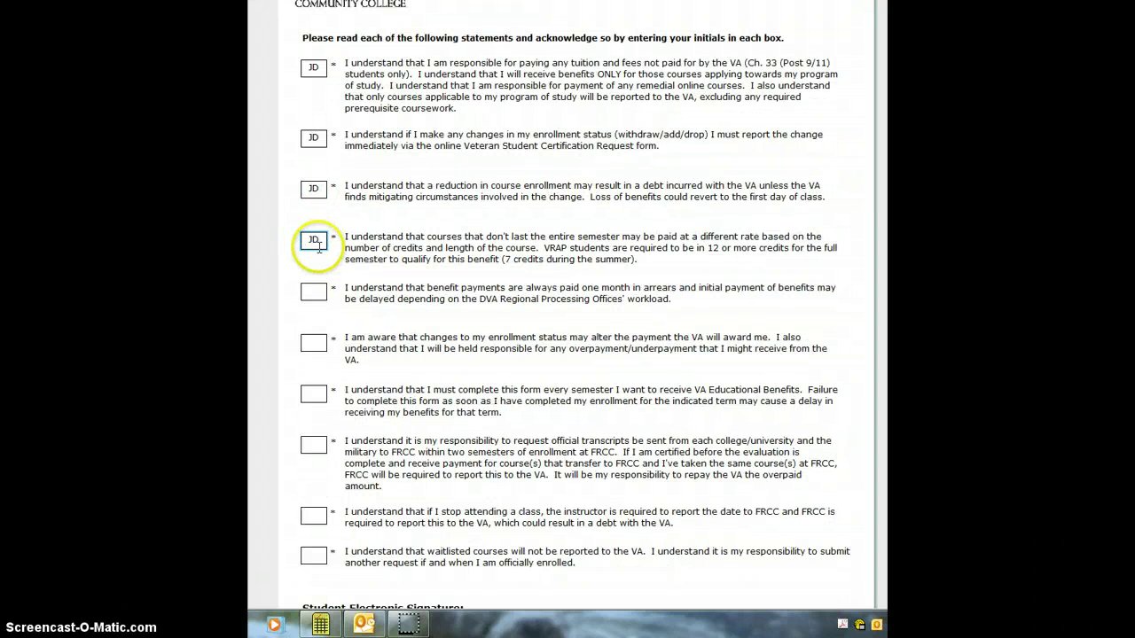
{"action": "left_click", "coordinate": [314, 291]}
{"action": "type", "text": "JD"}
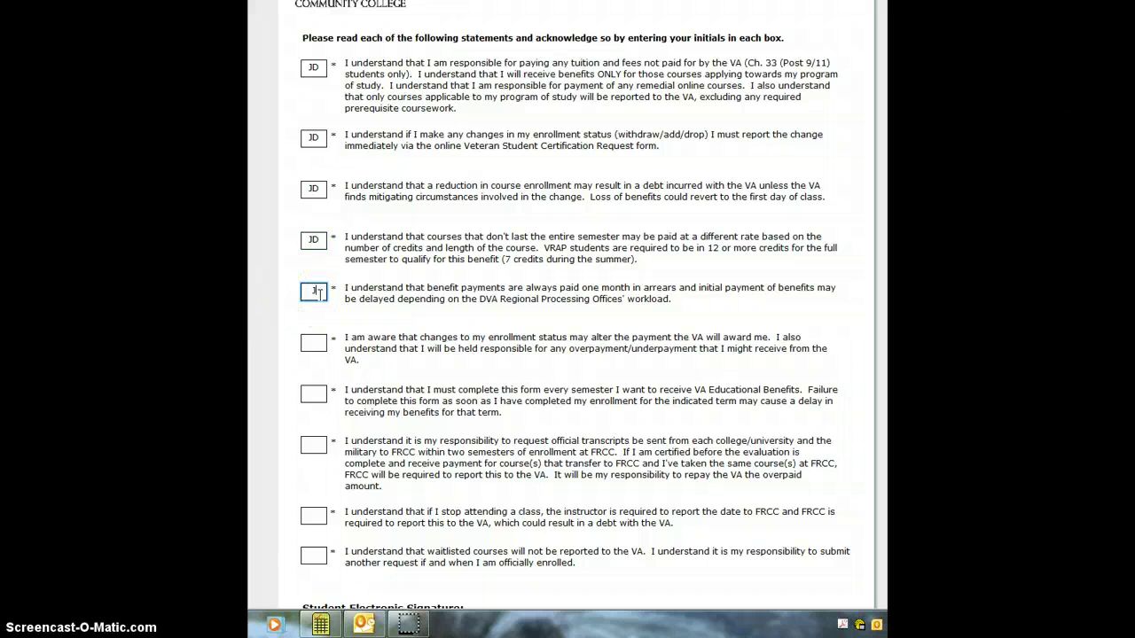
{"action": "left_click", "coordinate": [315, 344]}
{"action": "type", "text": "JD"}
Step: Initial the remaining statements seven through ten with the student's initials
{"action": "scroll", "coordinate": [317, 345], "scroll_direction": "down", "scroll_amount": 1}
{"action": "left_click", "coordinate": [315, 352]}
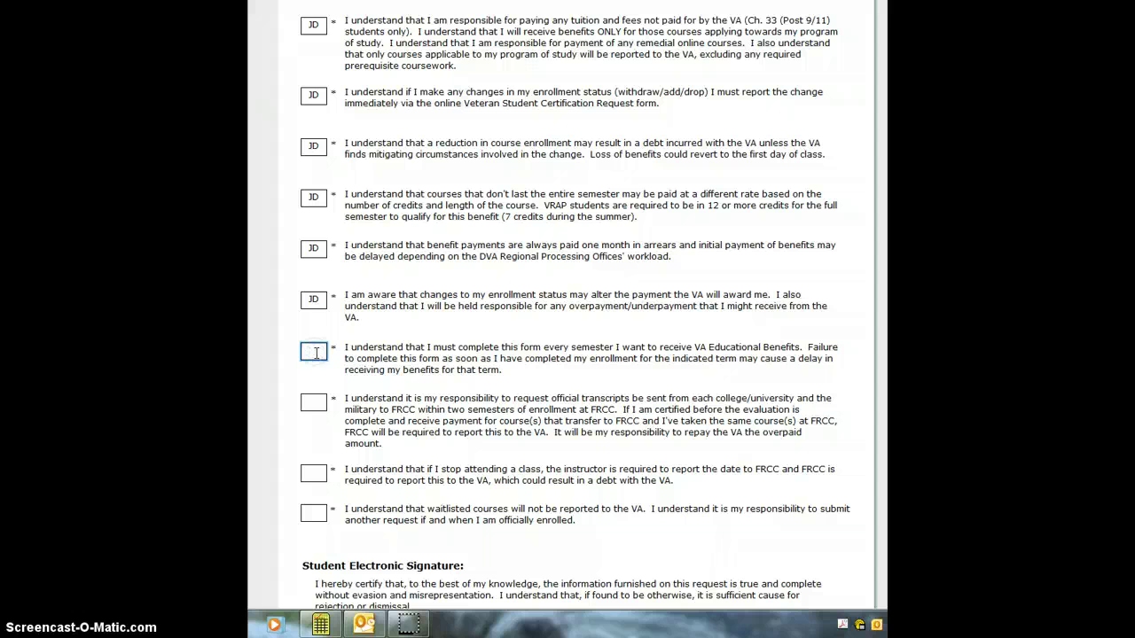
{"action": "type", "text": "JD"}
{"action": "scroll", "coordinate": [315, 352], "scroll_direction": "down", "scroll_amount": 1}
{"action": "left_click", "coordinate": [315, 371]}
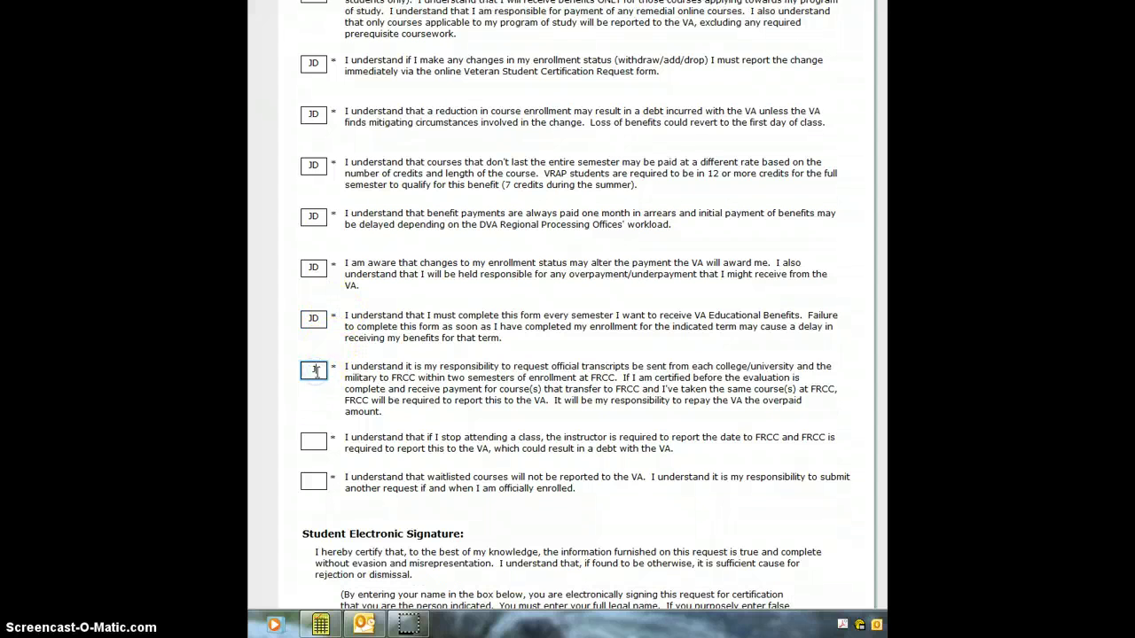
{"action": "type", "text": "JD"}
{"action": "left_click", "coordinate": [312, 441]}
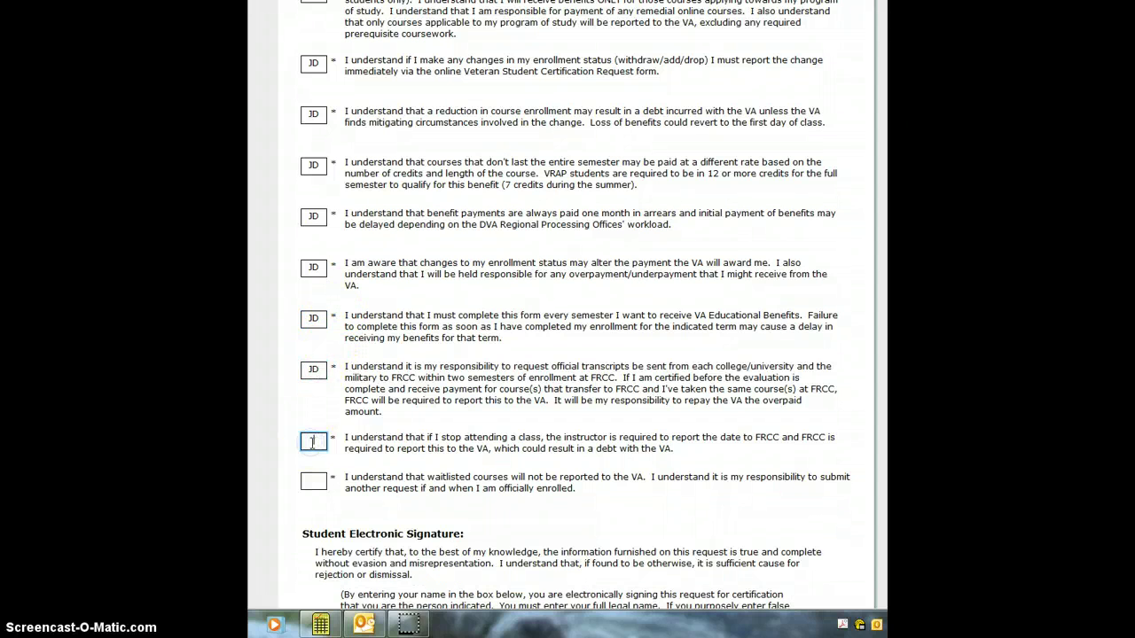
{"action": "type", "text": "JD"}
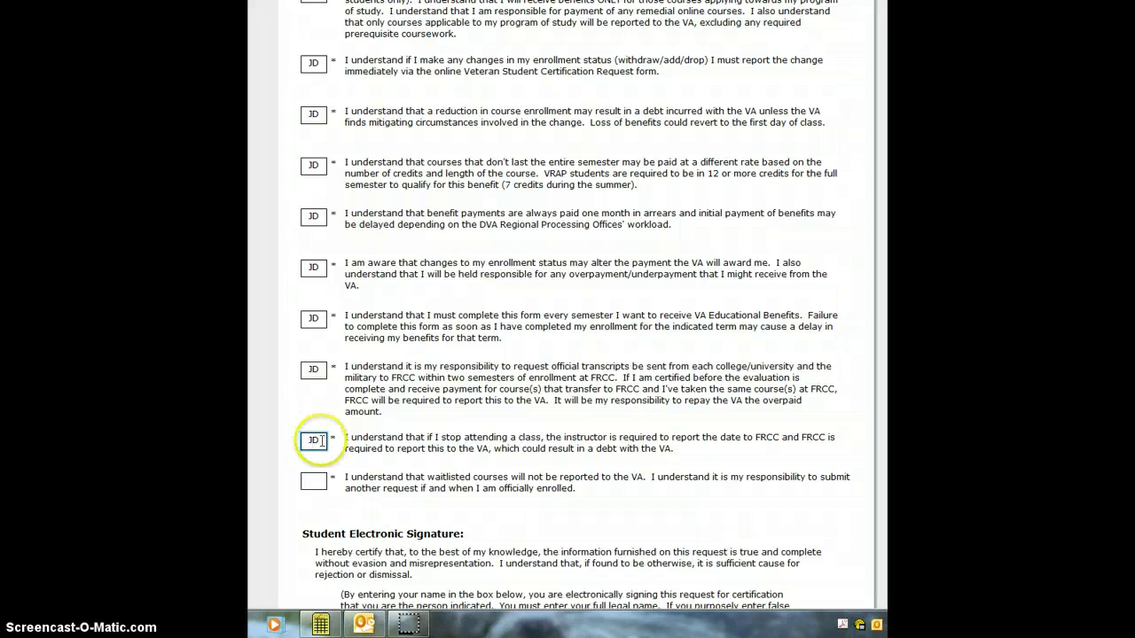
{"action": "left_click", "coordinate": [312, 482]}
{"action": "type", "text": "JD"}
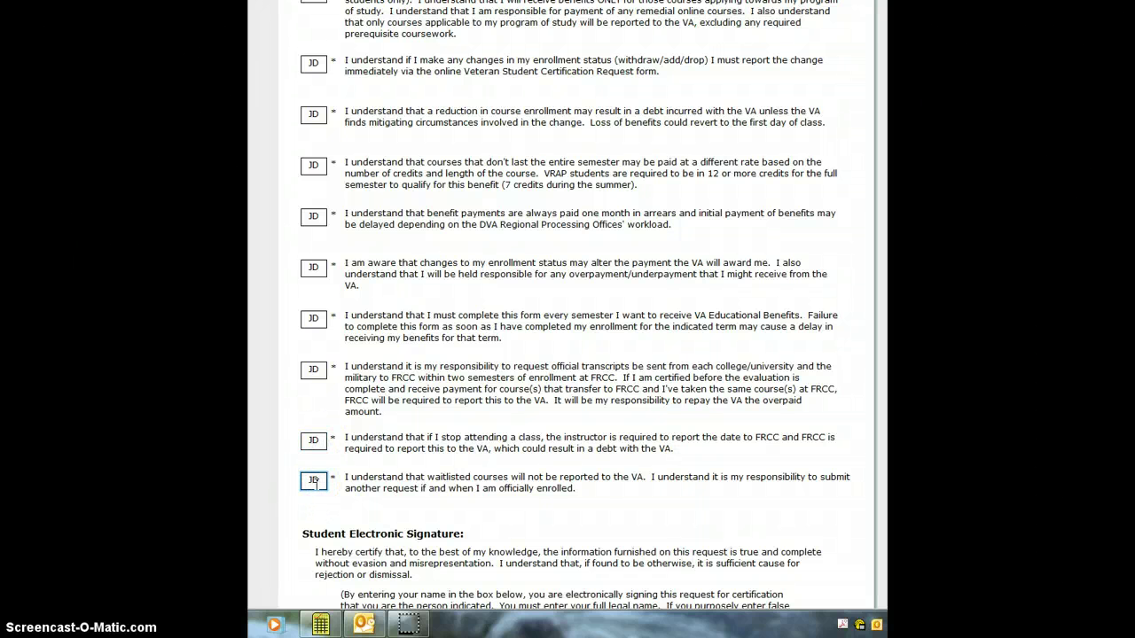
{"action": "scroll", "coordinate": [443, 417], "scroll_direction": "down", "scroll_amount": 3}
Step: Sign with the student's full legal name and date the signature March 27, 2013
{"action": "left_click", "coordinate": [477, 518]}
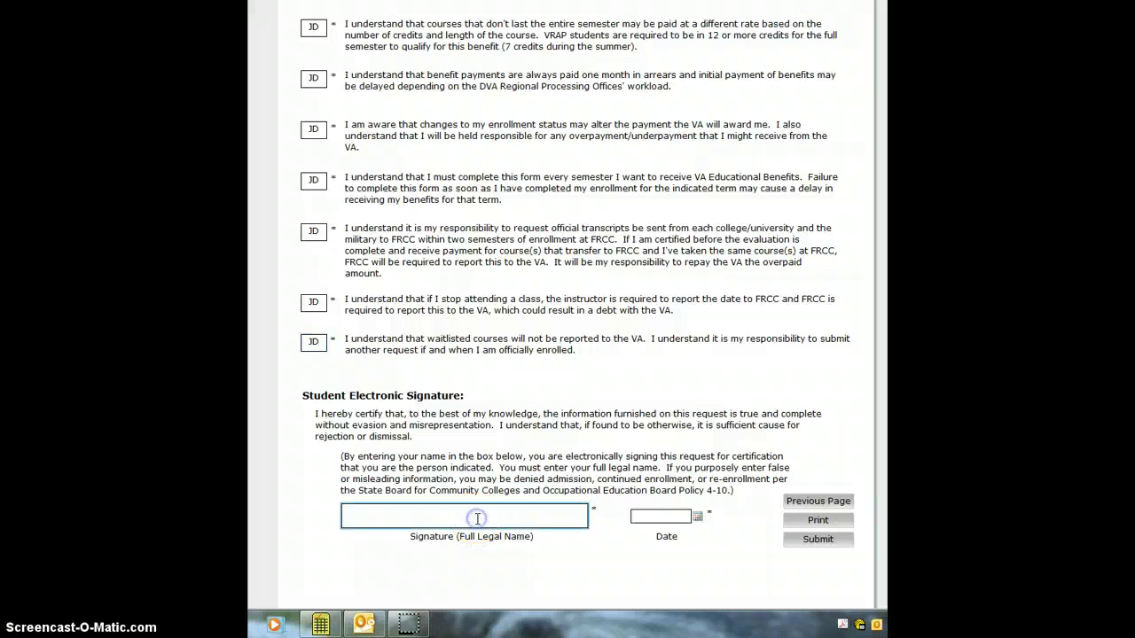
{"action": "type", "text": "John Doe"}
{"action": "key", "text": "BackSpace"}
{"action": "key", "text": "BackSpace"}
{"action": "type", "text": "oe"}
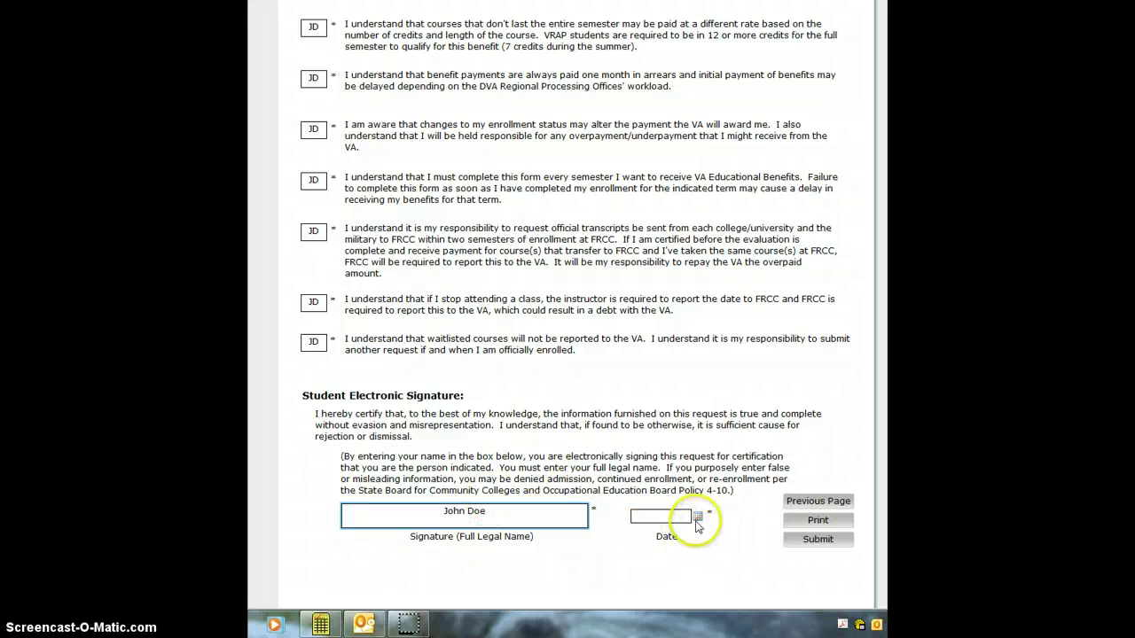
{"action": "left_click", "coordinate": [697, 515]}
{"action": "left_click", "coordinate": [762, 486]}
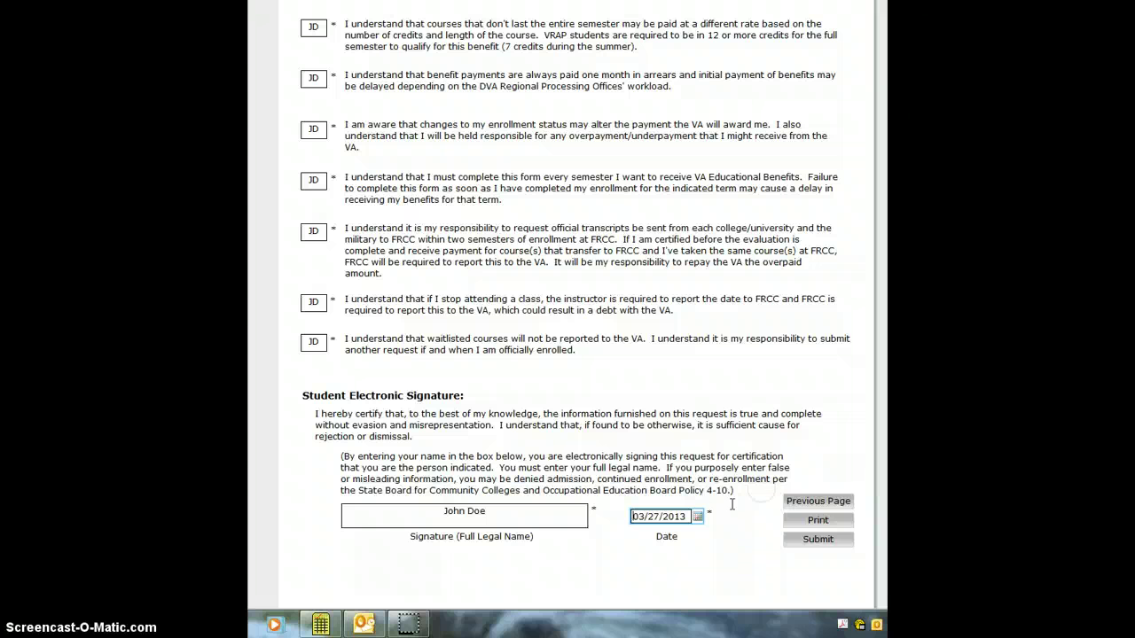
{"action": "left_click", "coordinate": [818, 538]}
Step: Submit the VS Certification Request and close the thank-you message with OK
{"action": "left_click", "coordinate": [827, 545]}
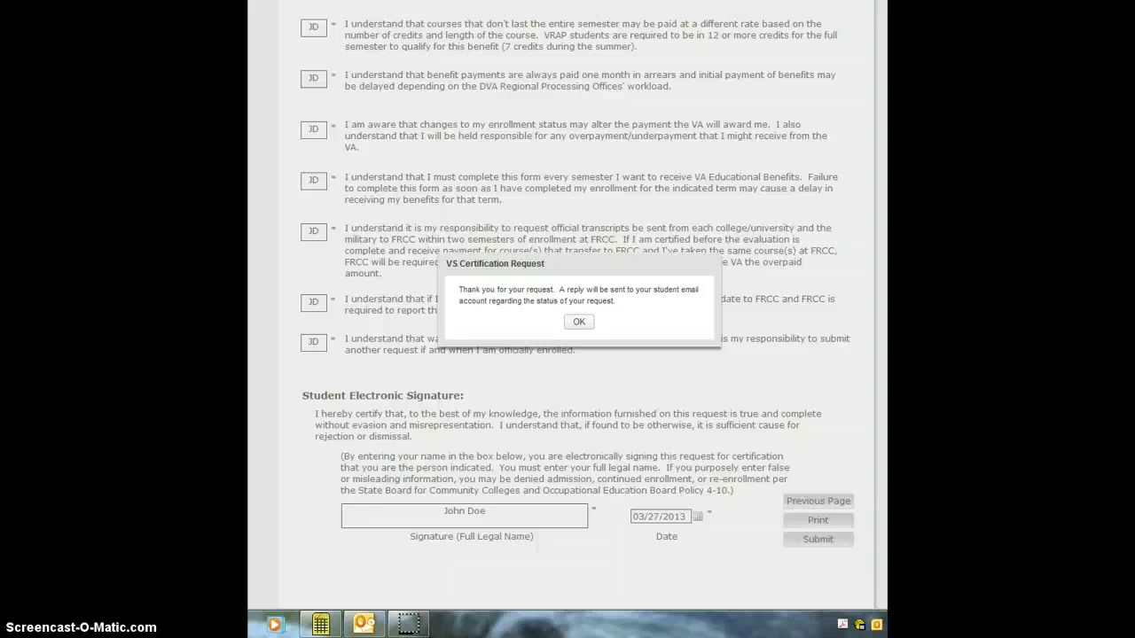
{"action": "left_click", "coordinate": [578, 322]}
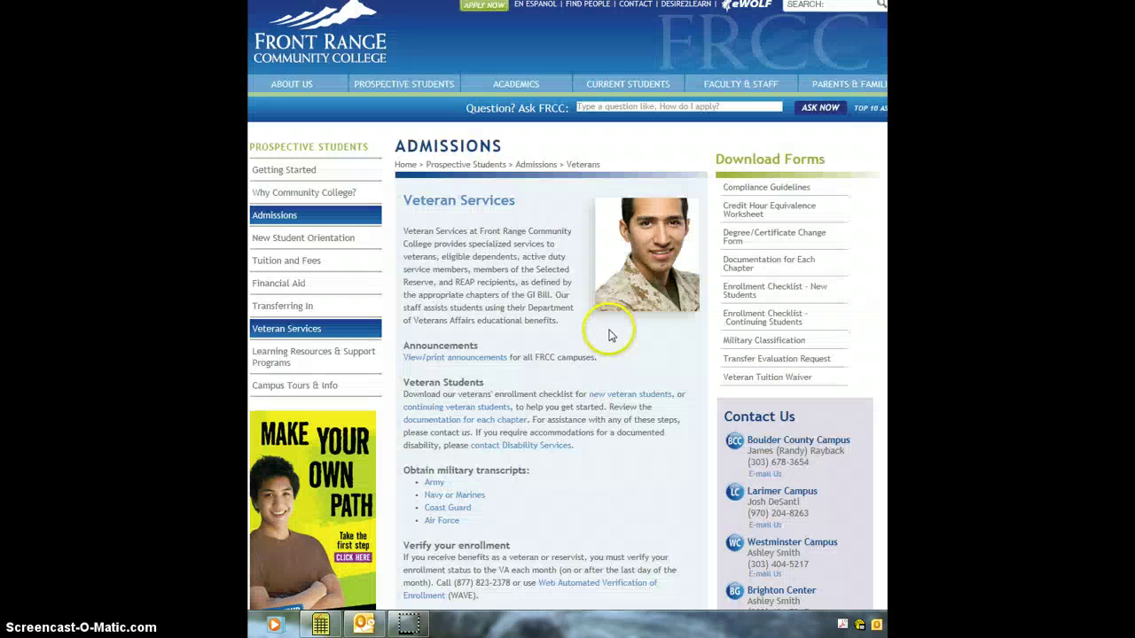